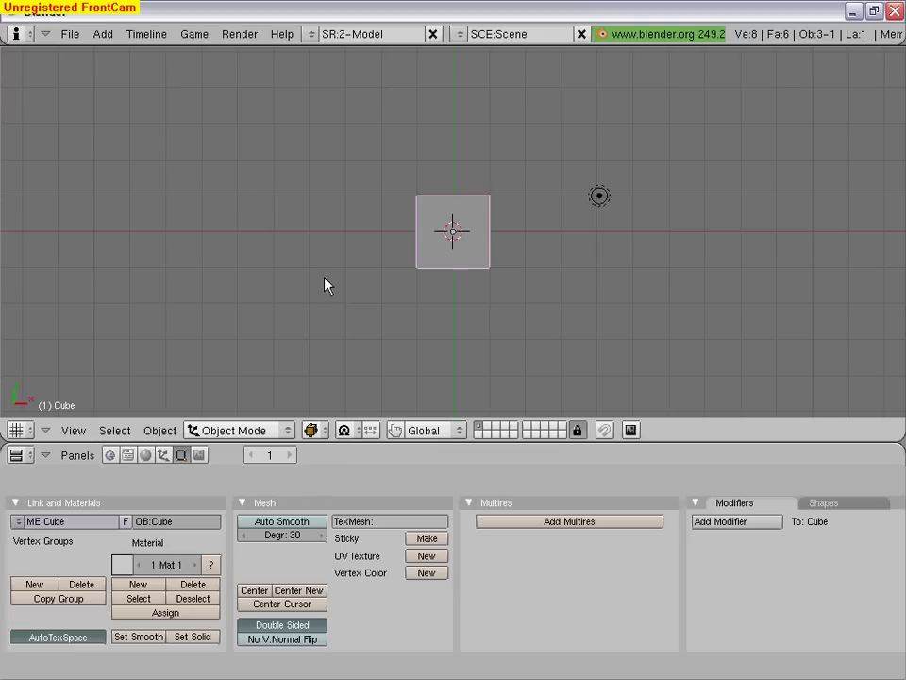
- Box-select the cube's top vertices, scale them to about 0.80 along X, then return to Object Mode
{"action": "key", "text": "Tab"}
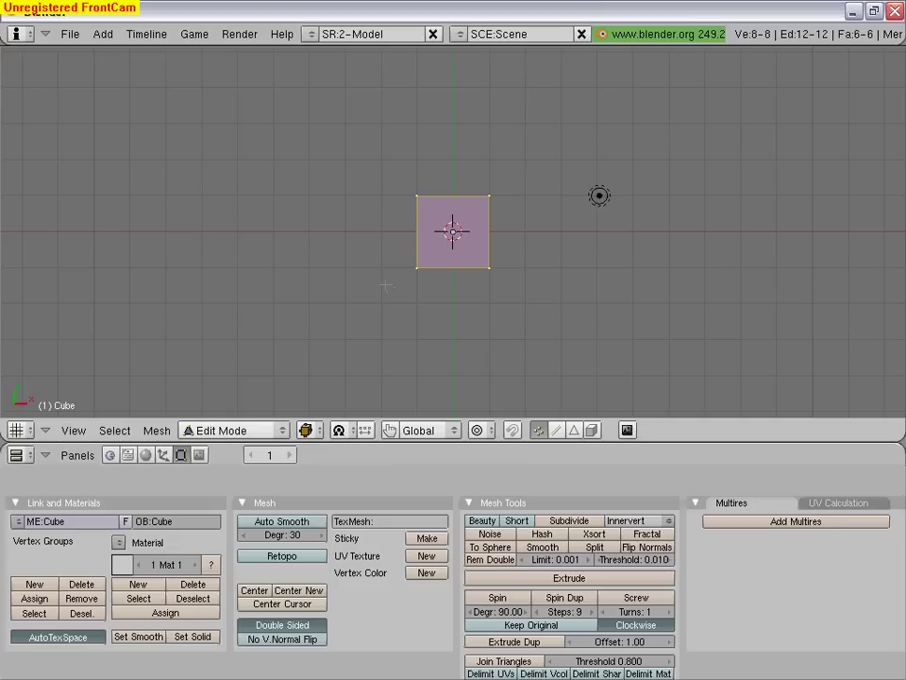
{"action": "key", "text": "a"}
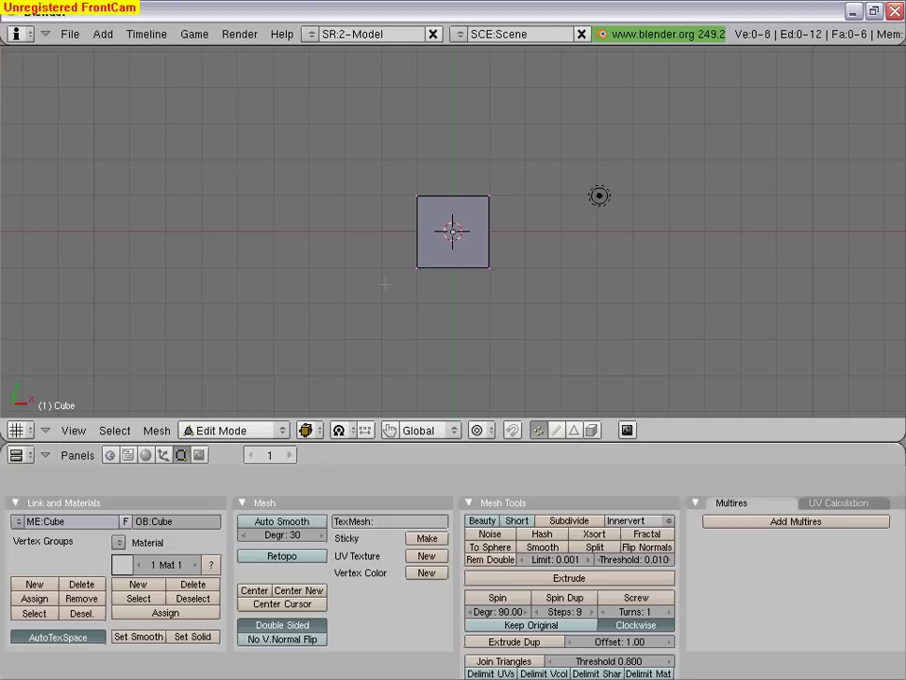
{"action": "key", "text": "g"}
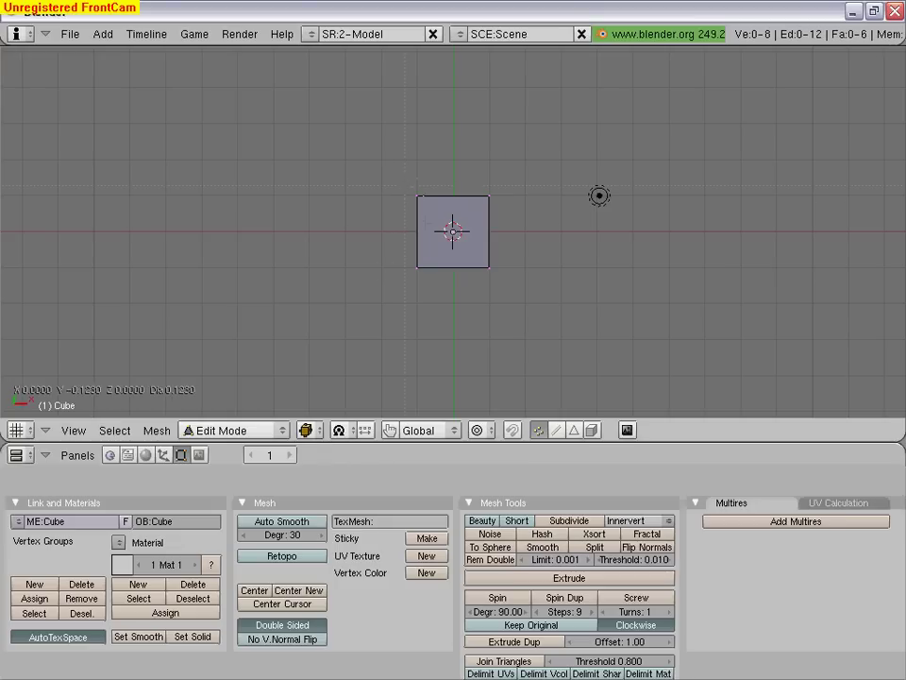
{"action": "left_click_drag", "start_coordinate": [406, 178], "coordinate": [523, 230]}
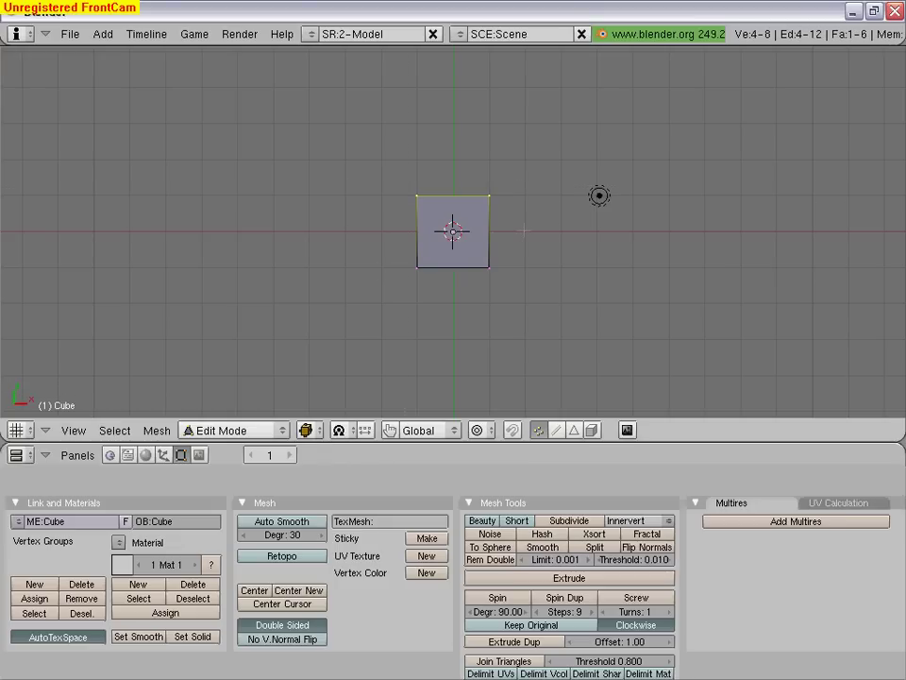
{"action": "key", "text": "s"}
{"action": "key", "text": "x"}
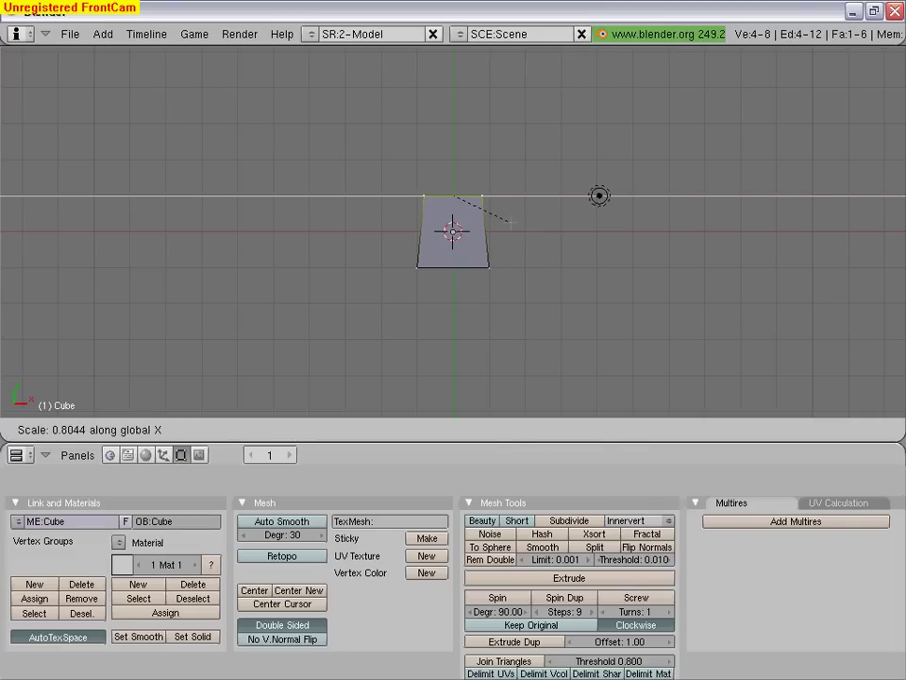
{"action": "left_click", "coordinate": [509, 223]}
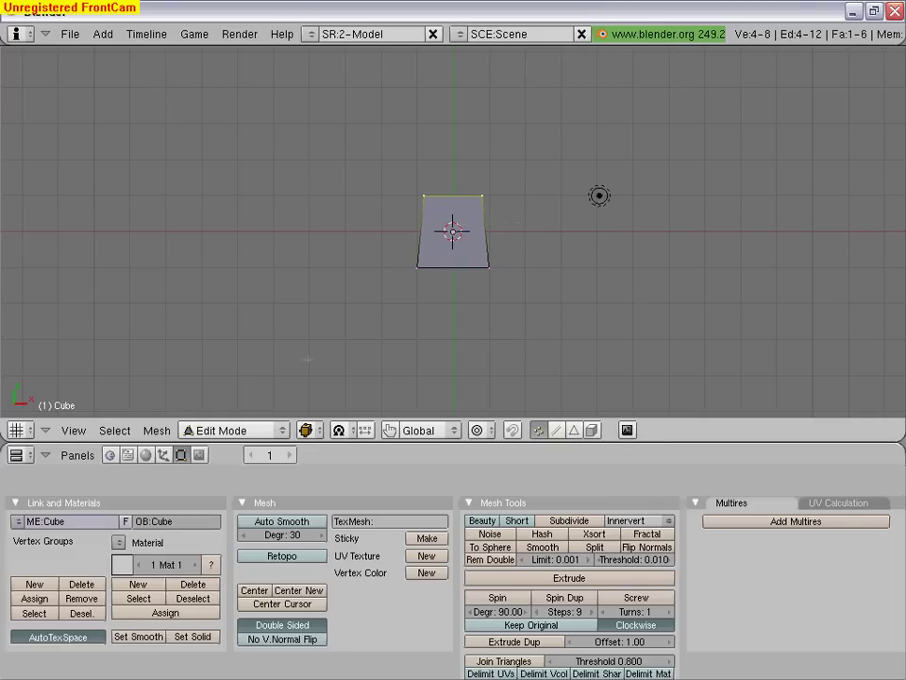
{"action": "left_click", "coordinate": [158, 430]}
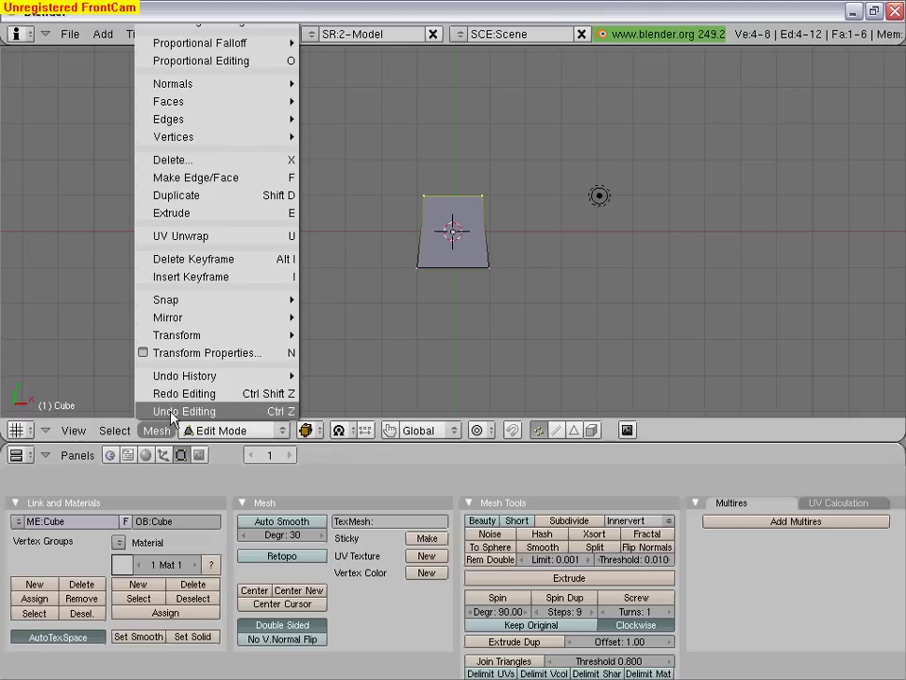
{"action": "left_click", "coordinate": [255, 431]}
{"action": "left_click", "coordinate": [282, 413]}
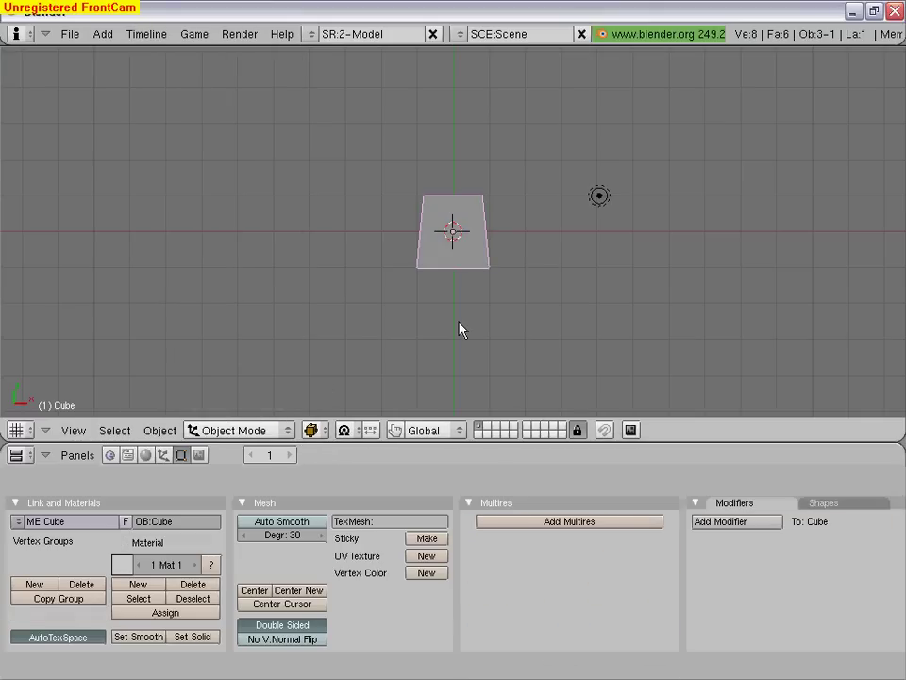
- Shrink the brick, then add a Bezier circle scaled up about five times around it
{"action": "key", "text": "s"}
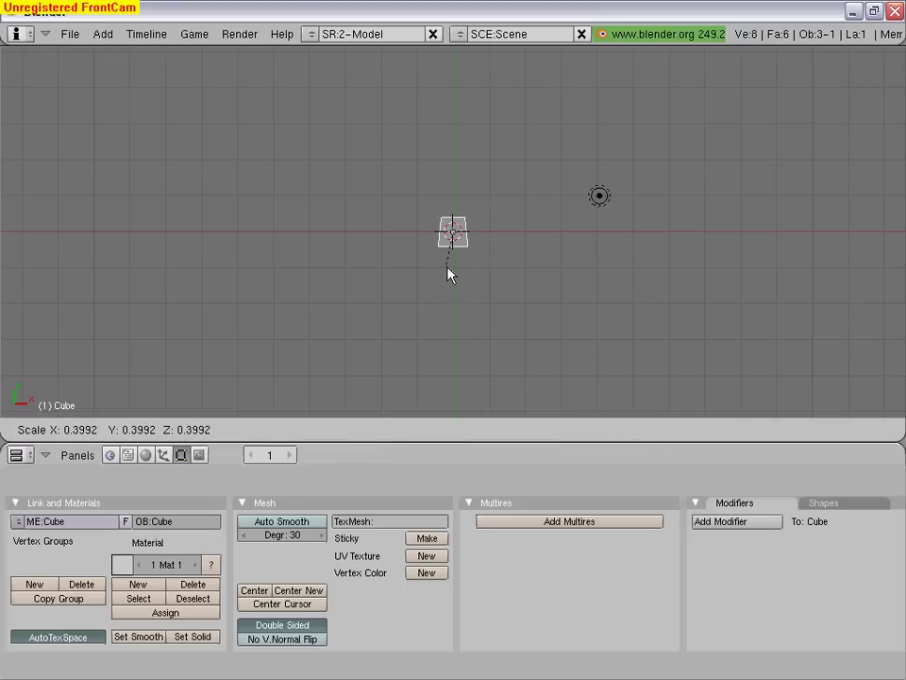
{"action": "left_click", "coordinate": [449, 265]}
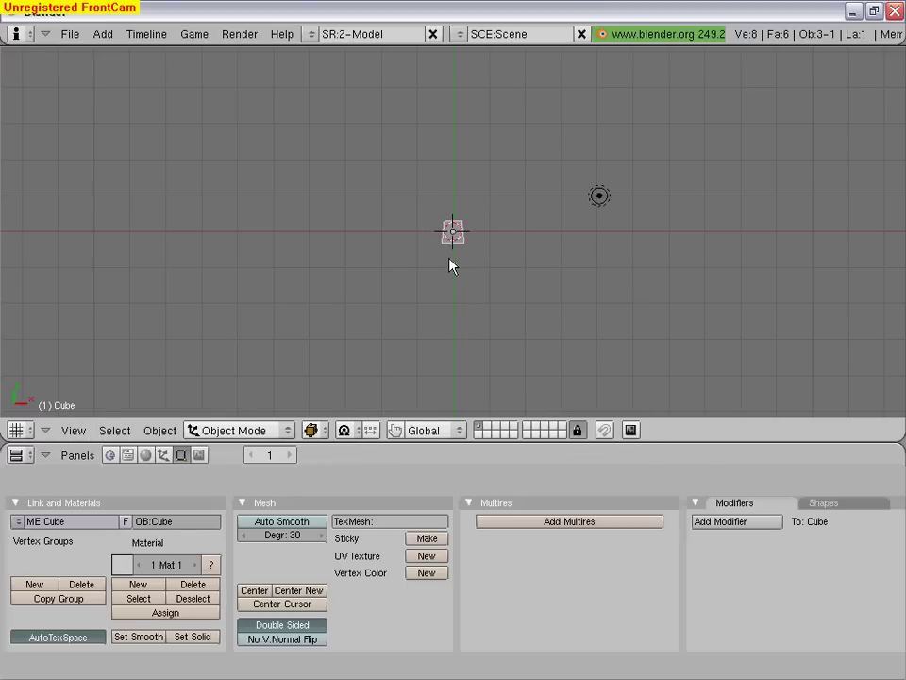
{"action": "key", "text": "space"}
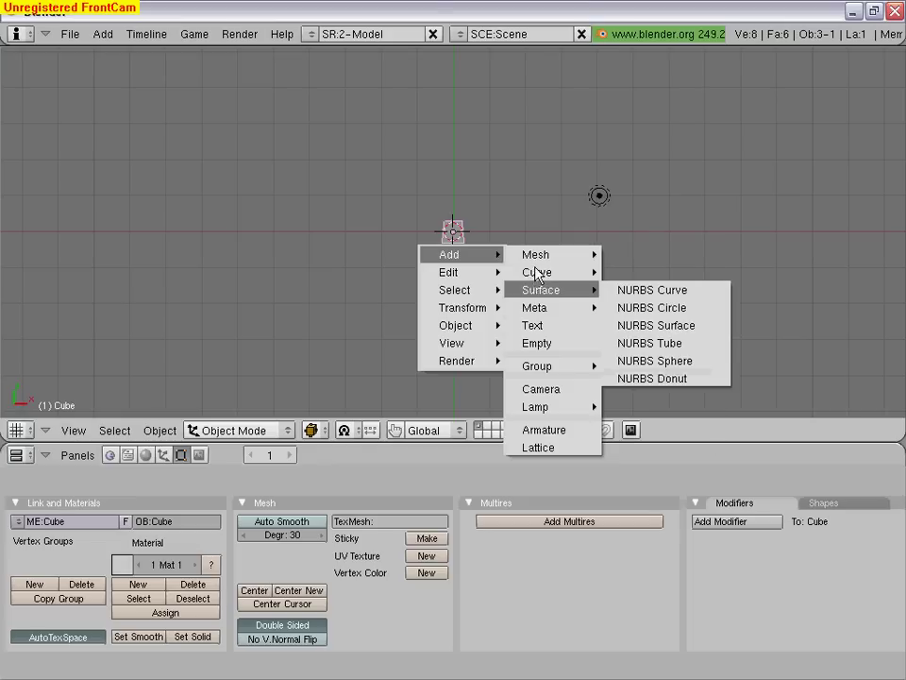
{"action": "mouse_move", "coordinate": [537, 272]}
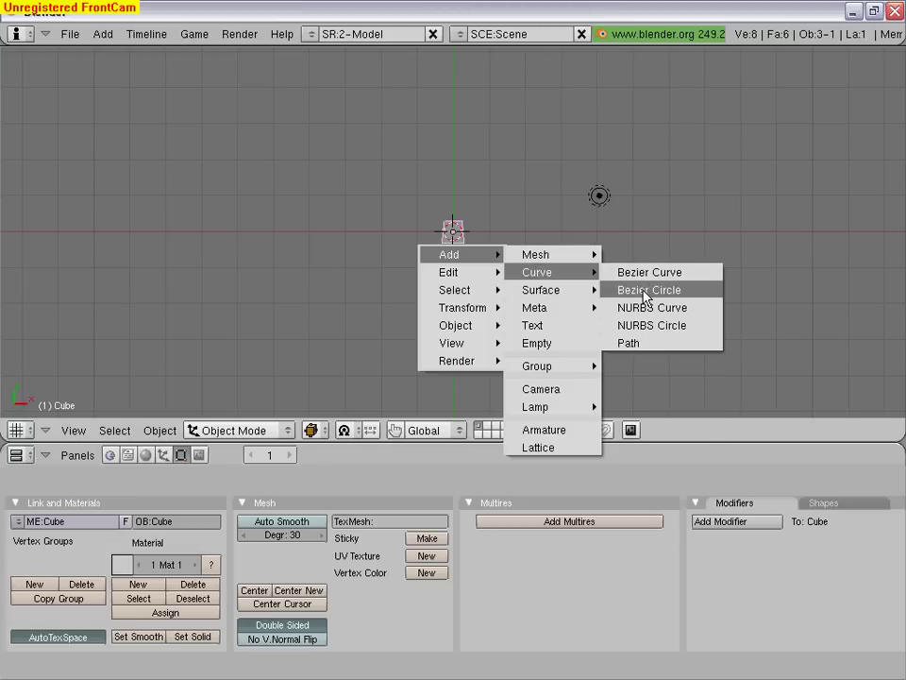
{"action": "left_click", "coordinate": [647, 292]}
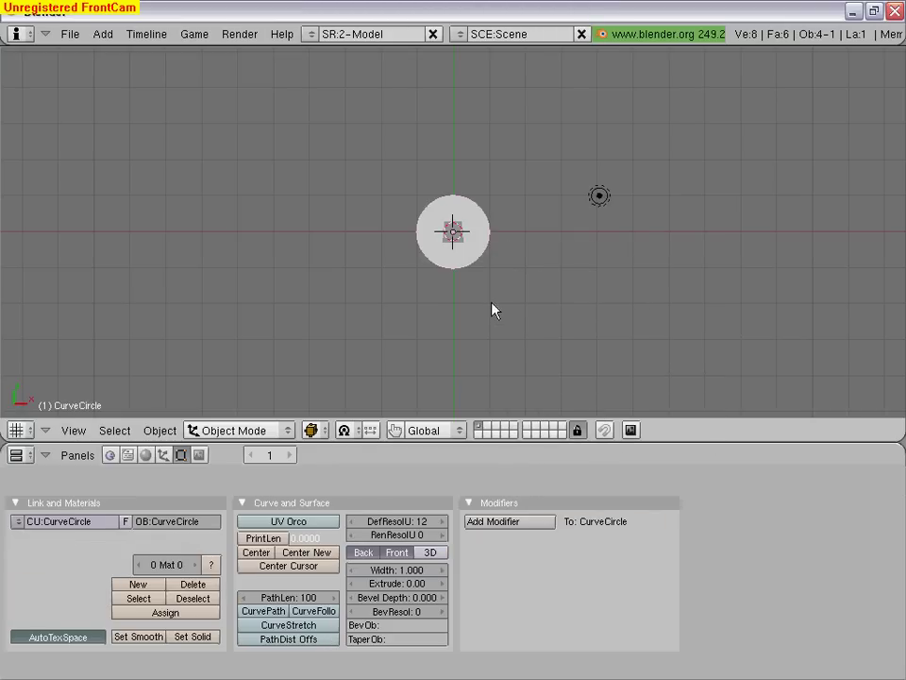
{"action": "key", "text": "s"}
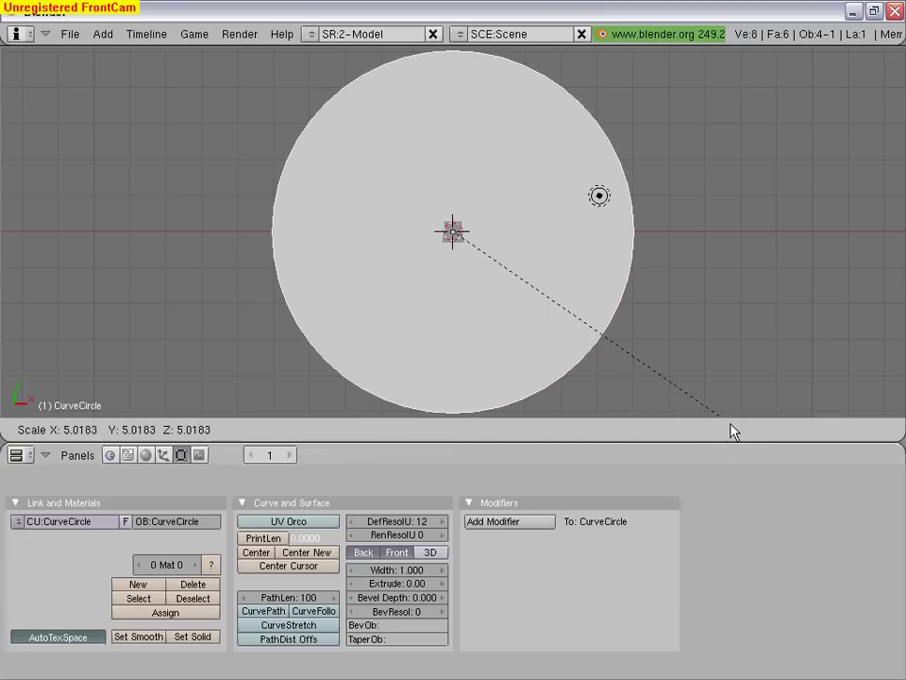
{"action": "left_click", "coordinate": [731, 427]}
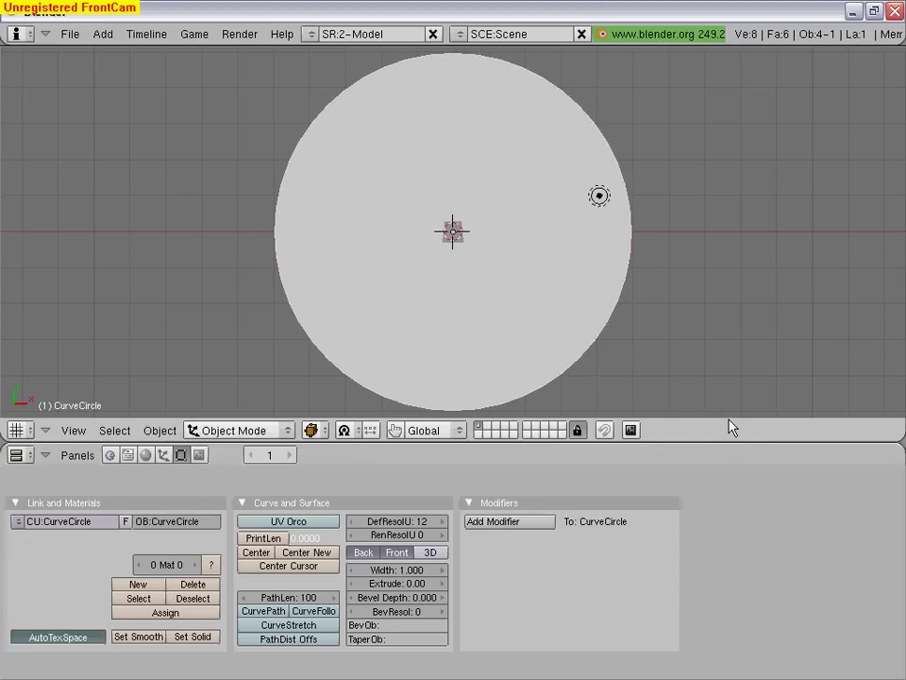
- Parent the brick to the Bezier circle with Follow Path
{"action": "right_click", "coordinate": [456, 244]}
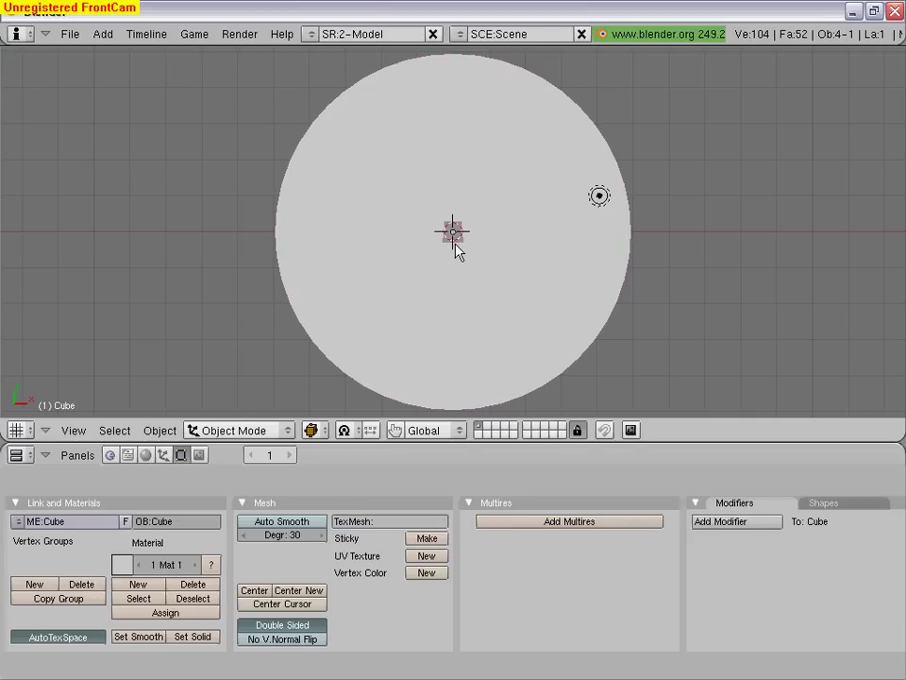
{"action": "right_click", "coordinate": [353, 373], "text": "shift"}
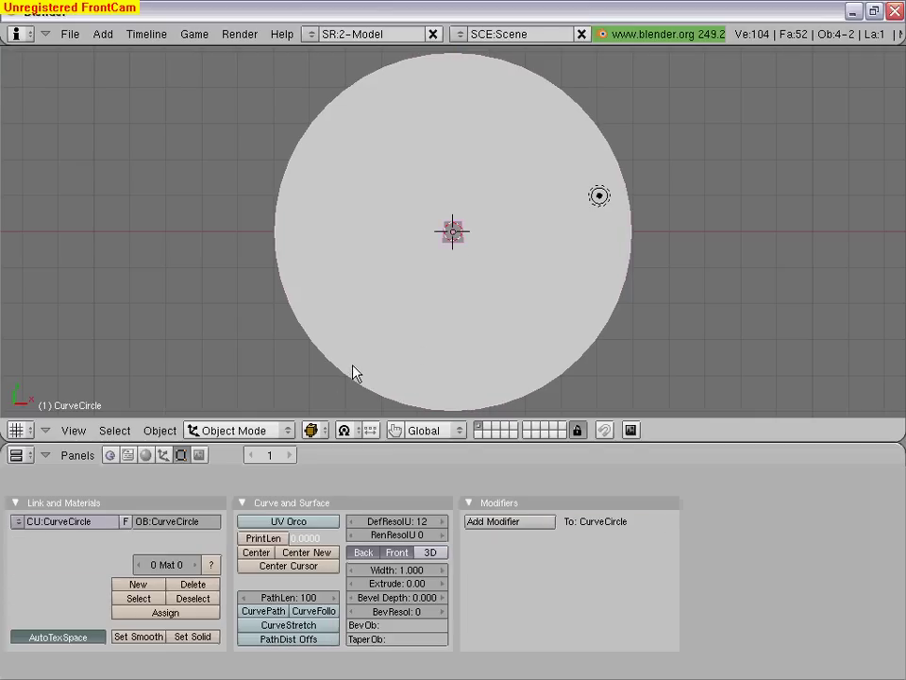
{"action": "key", "text": "ctrl+p"}
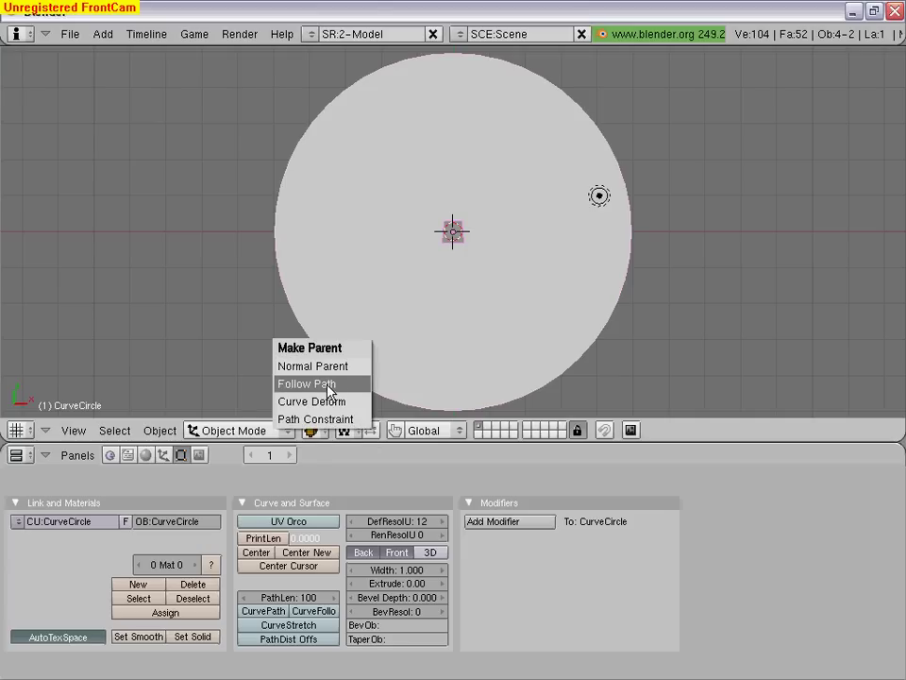
{"action": "left_click", "coordinate": [327, 386]}
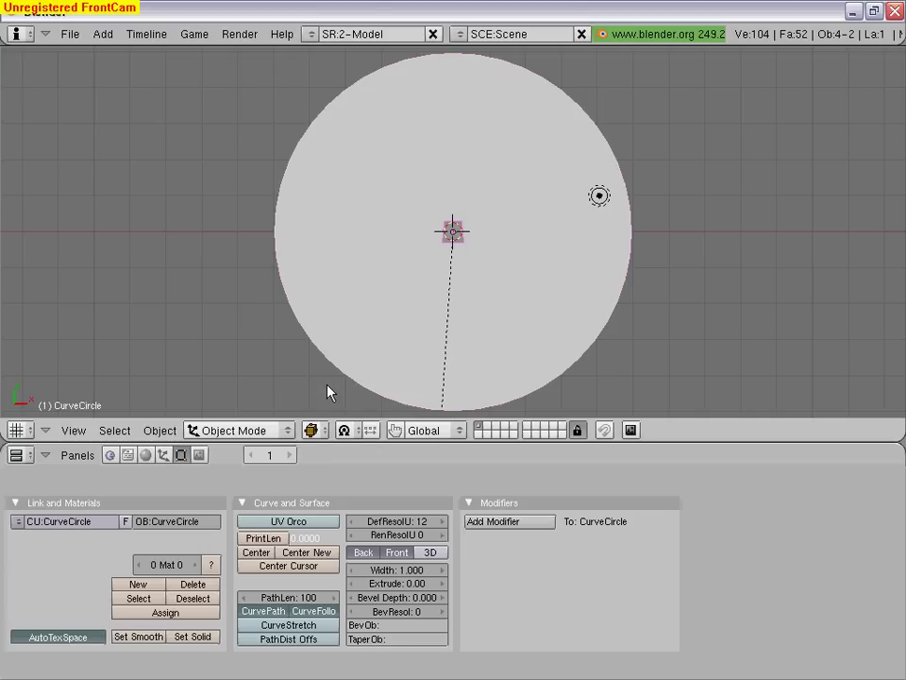
- Clear the brick's origin onto the circle's edge and rotate it about -4.27 around Z
{"action": "right_click", "coordinate": [465, 247]}
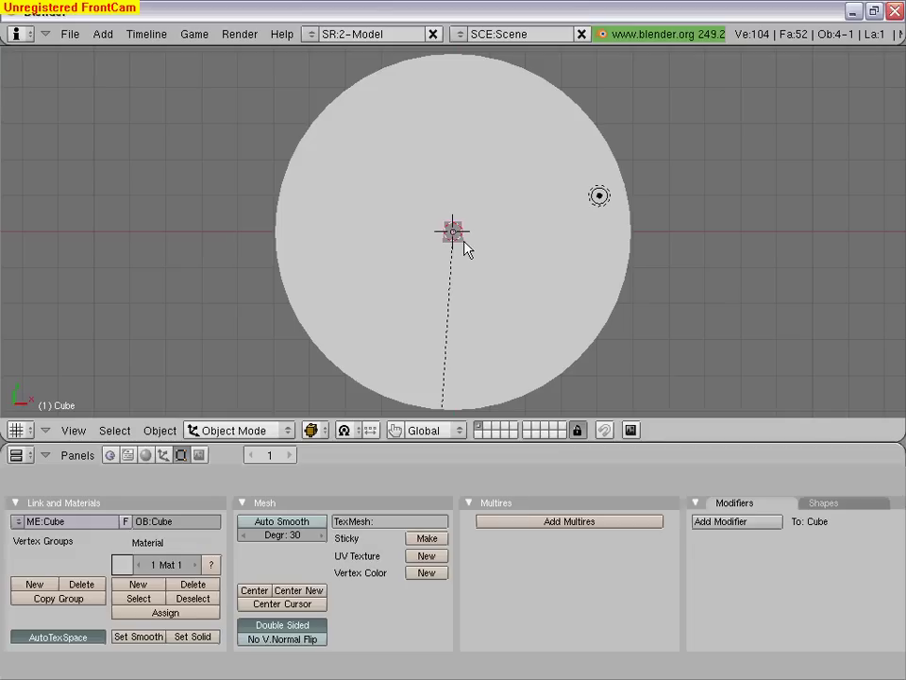
{"action": "key", "text": "alt+o"}
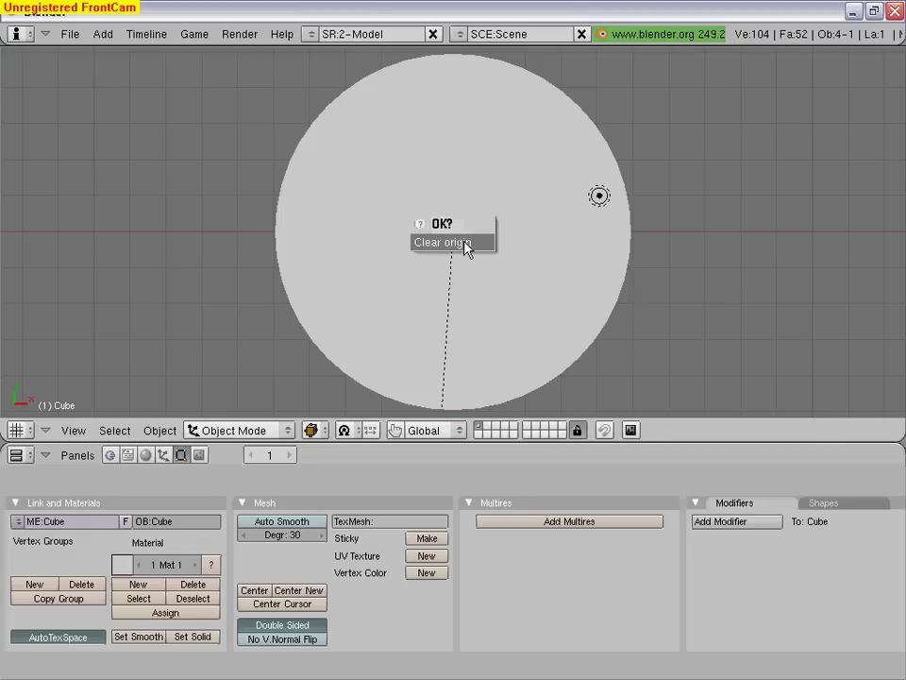
{"action": "left_click", "coordinate": [466, 243]}
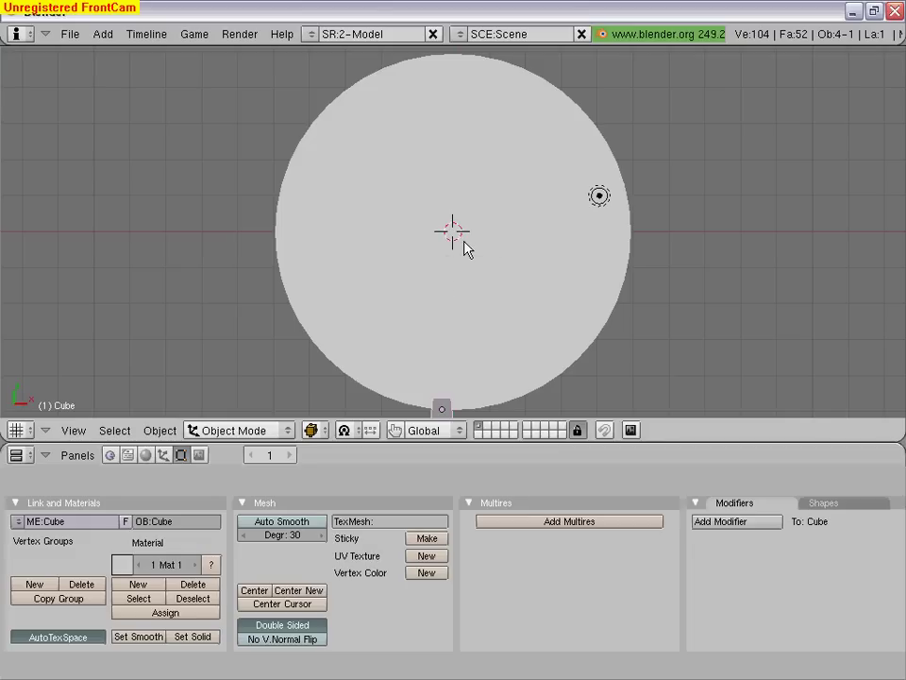
{"action": "scroll", "coordinate": [461, 242], "scroll_direction": "down", "scroll_amount": 1}
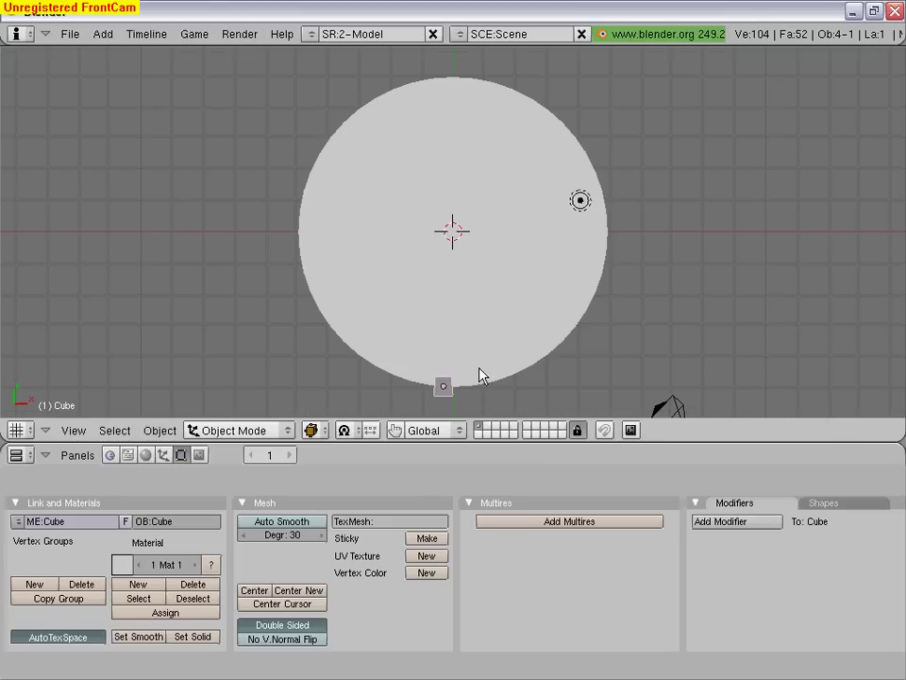
{"action": "key", "text": "r"}
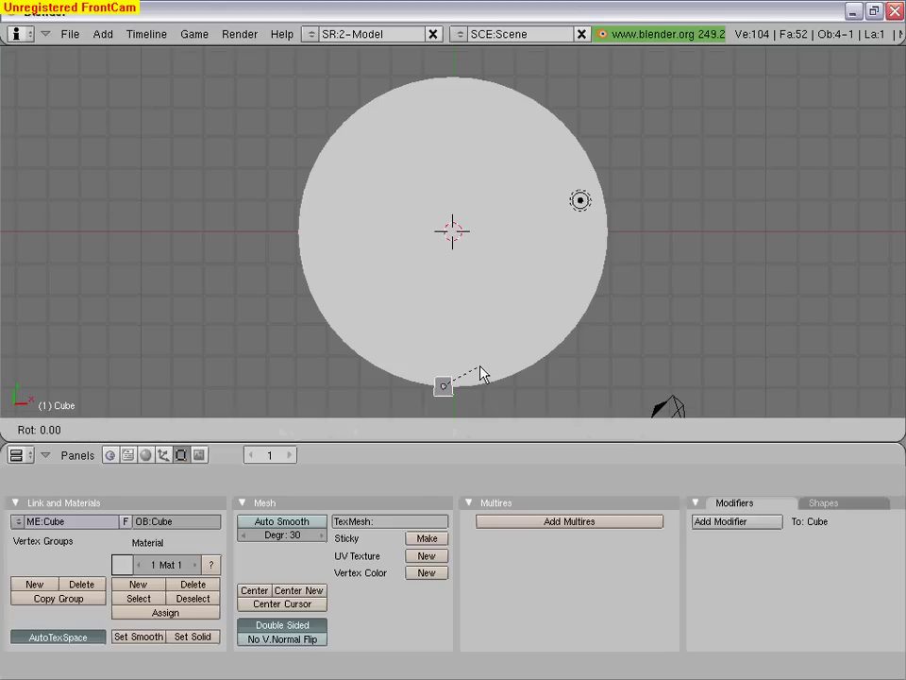
{"action": "key", "text": "z"}
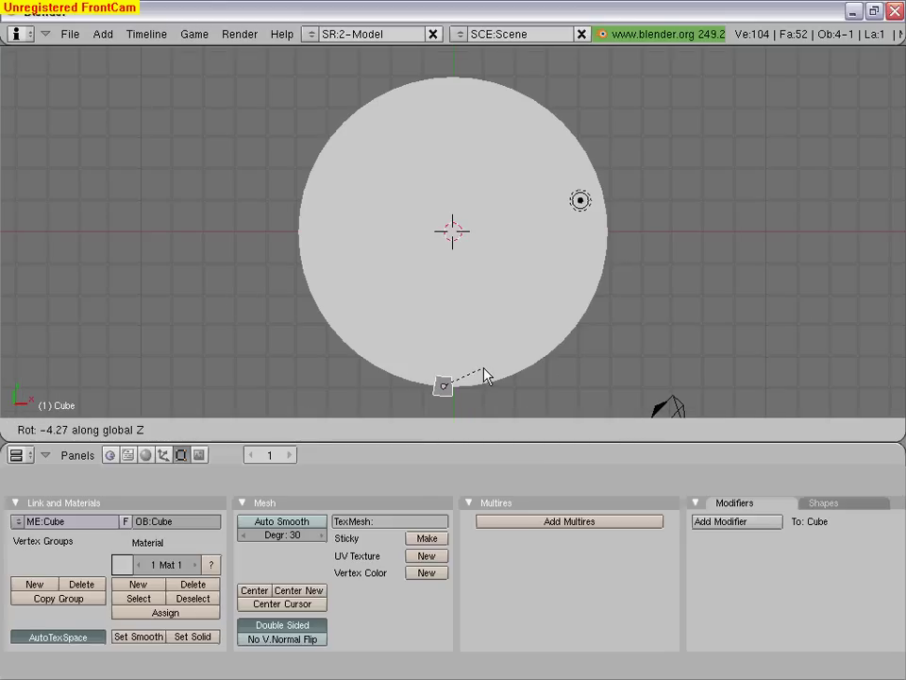
{"action": "left_click", "coordinate": [486, 375]}
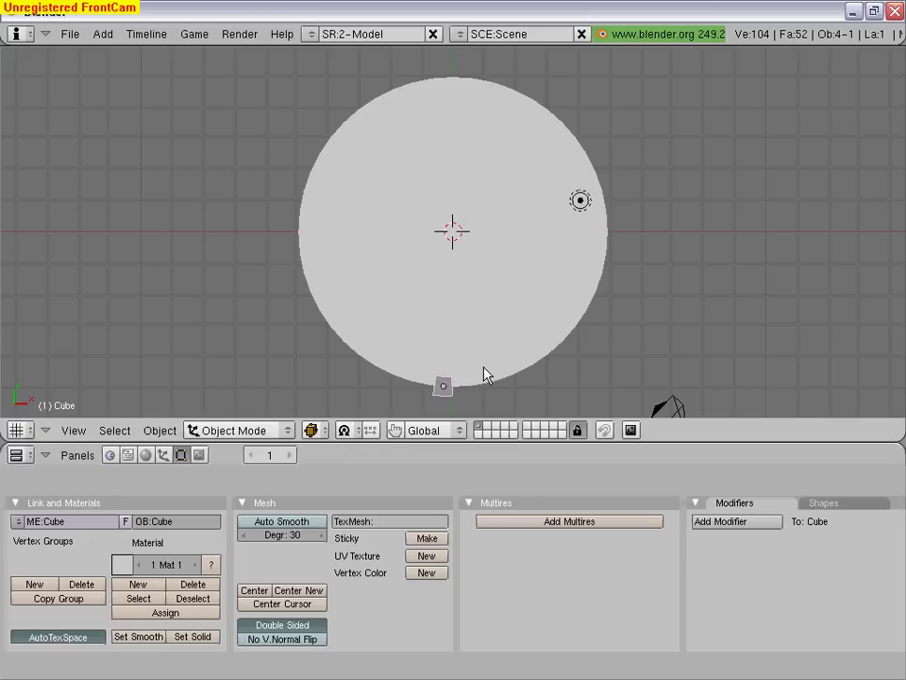
- Enable DupliFrames on the brick with No Speed and DupOff set to 1
{"action": "left_click", "coordinate": [165, 457]}
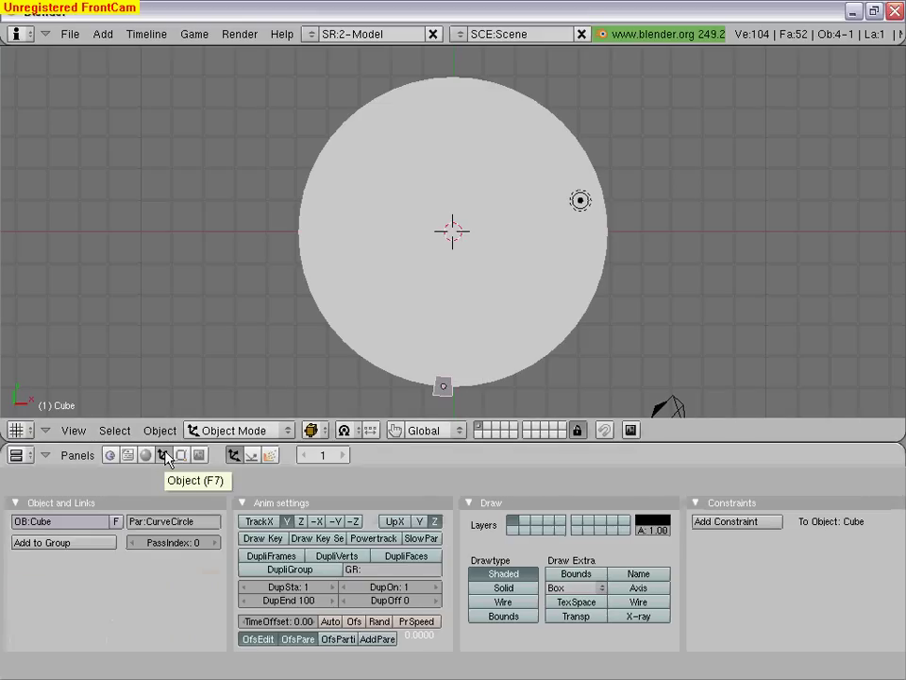
{"action": "left_click", "coordinate": [271, 557]}
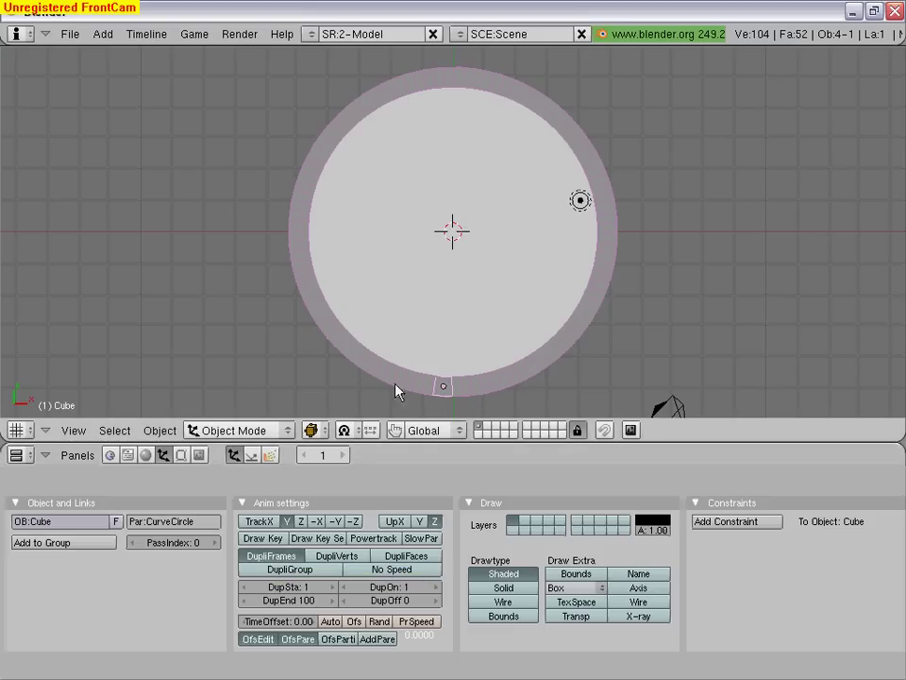
{"action": "left_click", "coordinate": [404, 570]}
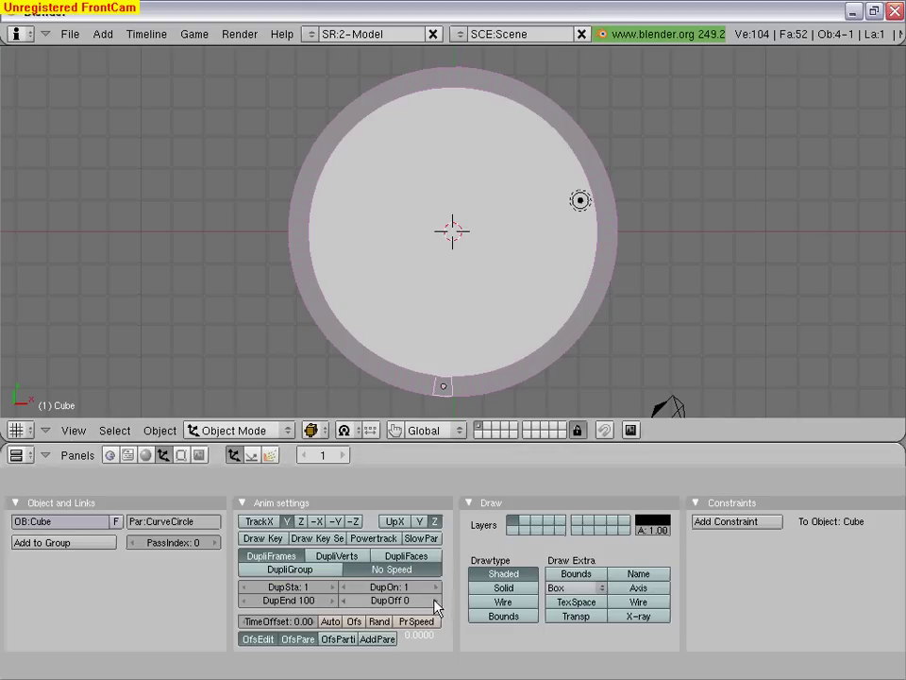
{"action": "left_click", "coordinate": [437, 609]}
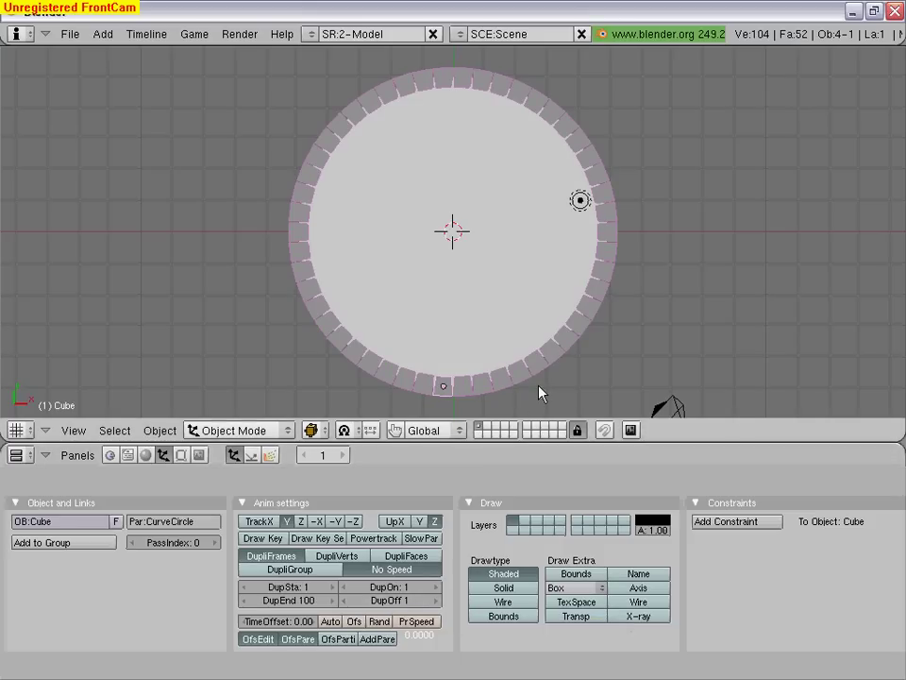
- Enlarge the brick slightly and call up Make Dupli Objects Real
{"action": "key", "text": "s"}
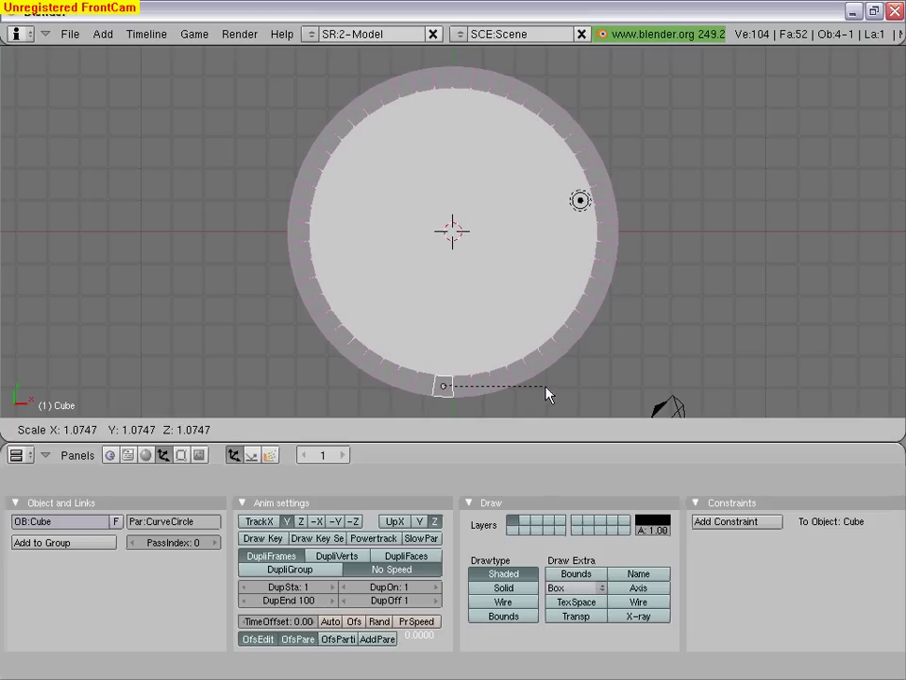
{"action": "left_click", "coordinate": [545, 394]}
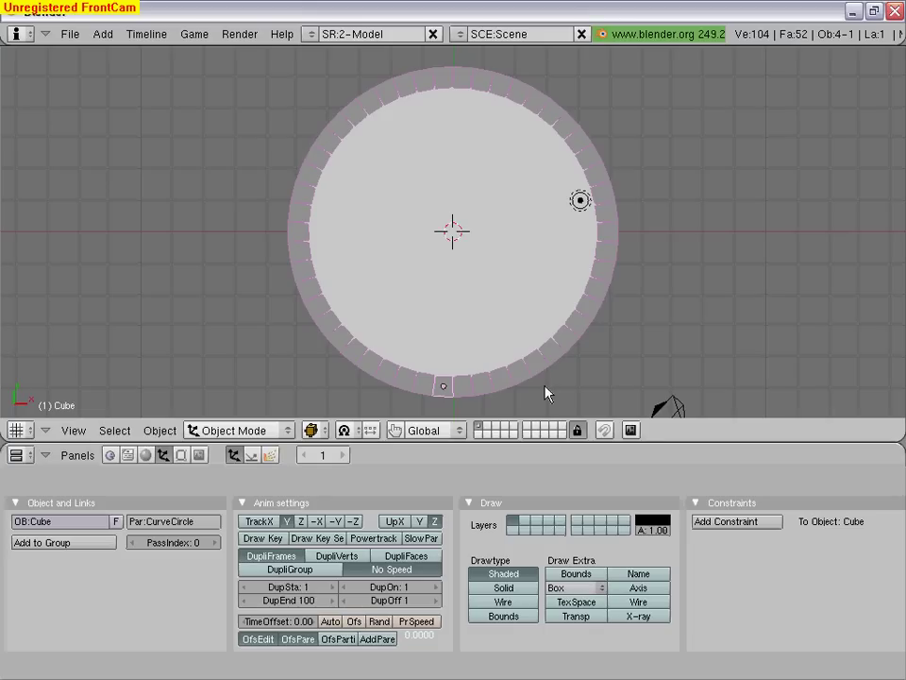
{"action": "key", "text": "ctrl+shift+a"}
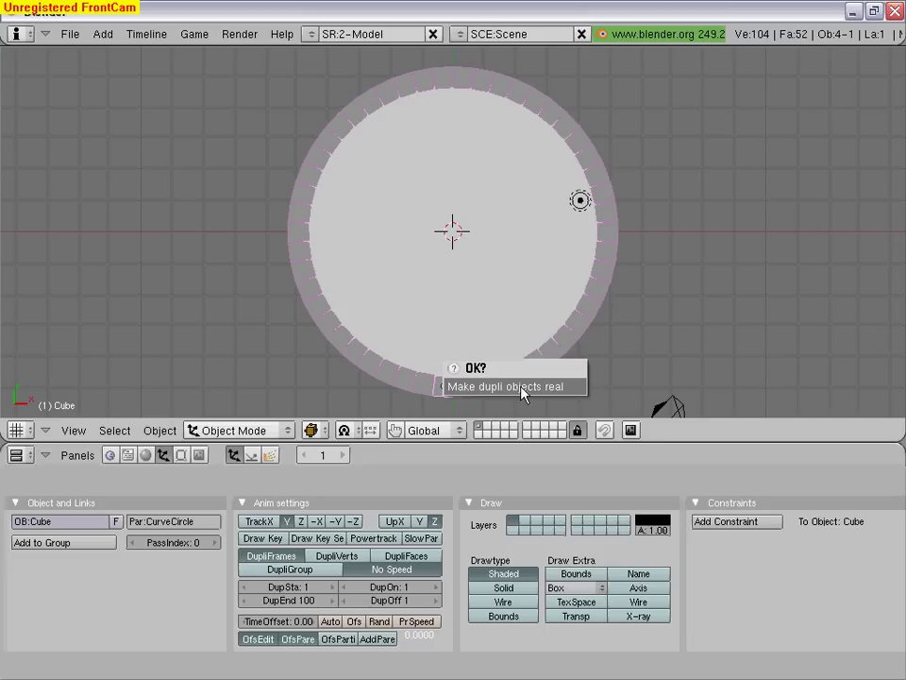
- Make the duplicated bricks real objects and join them into one ring mesh
{"action": "left_click", "coordinate": [522, 387]}
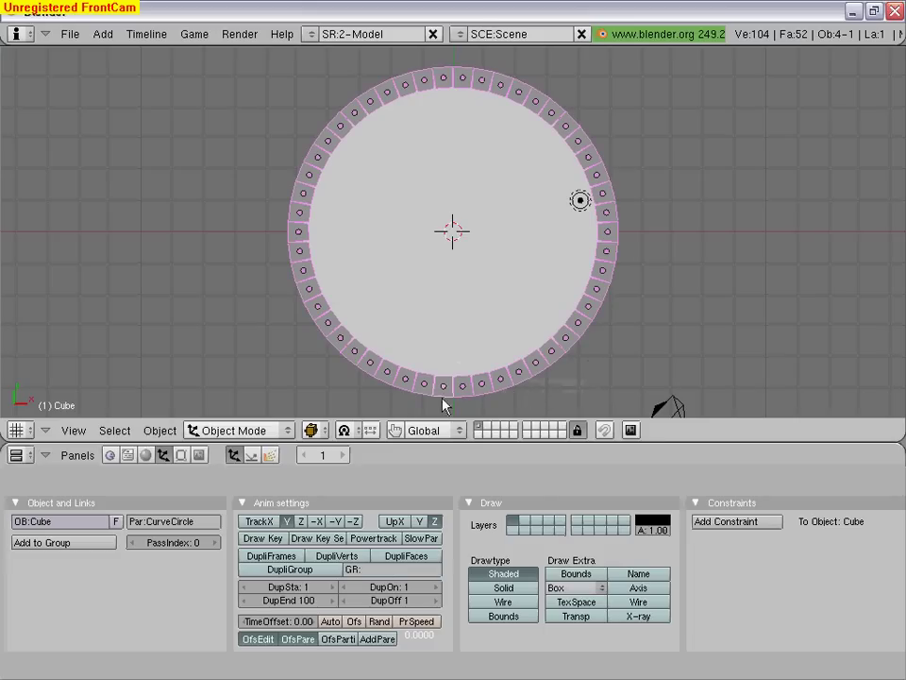
{"action": "left_click", "coordinate": [161, 432]}
{"action": "left_click", "coordinate": [162, 432]}
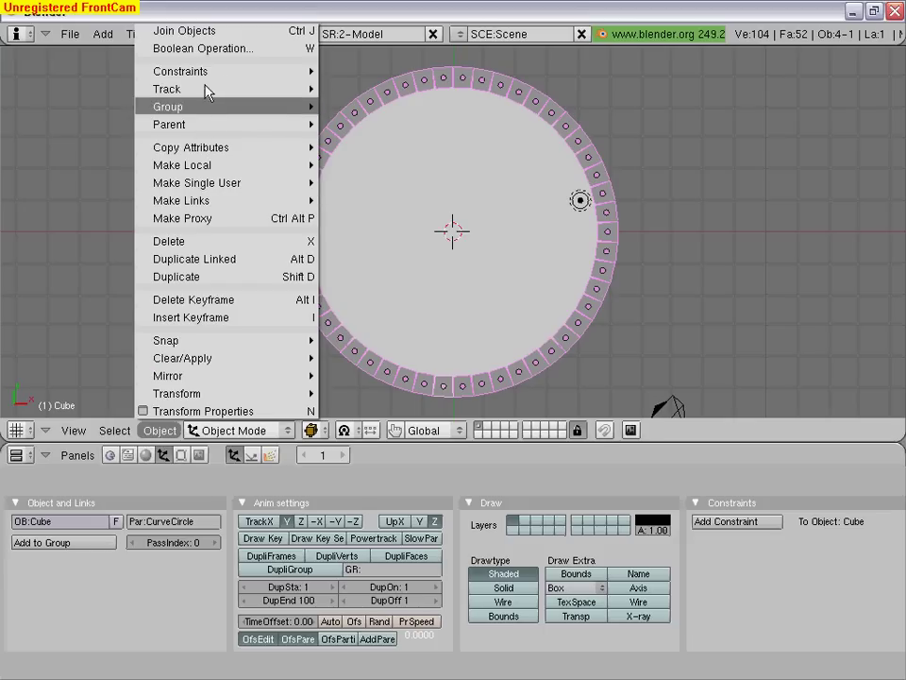
{"action": "left_click", "coordinate": [207, 36]}
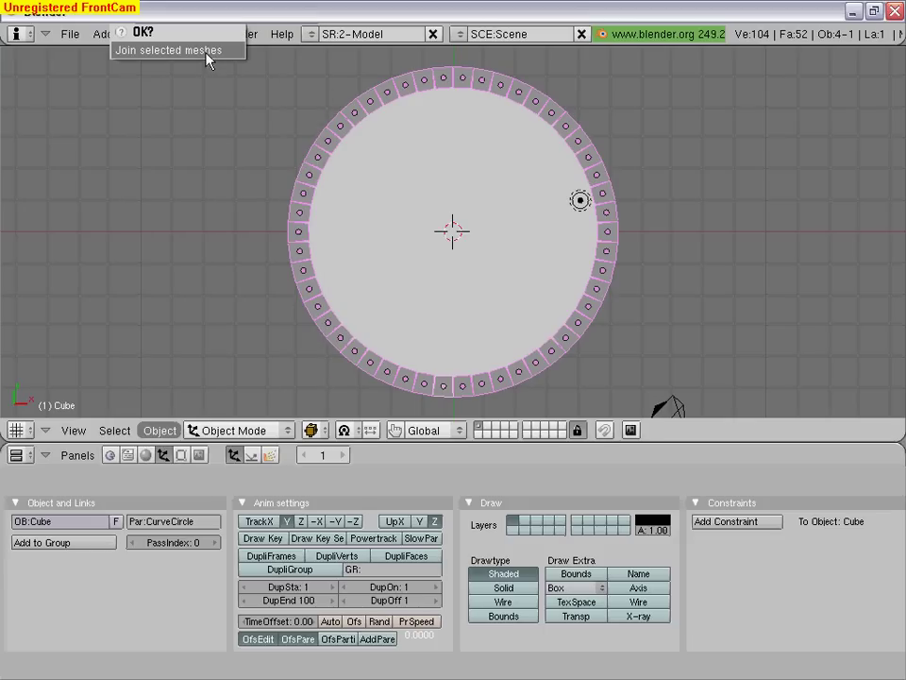
{"action": "left_click", "coordinate": [210, 52]}
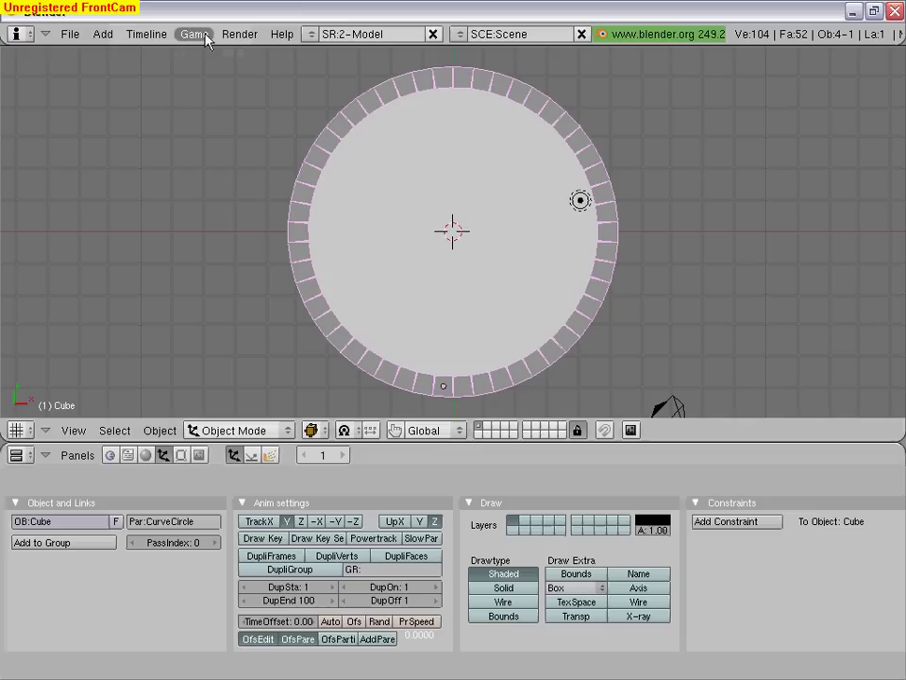
- Delete the guide CurveCircle
{"action": "right_click", "coordinate": [452, 236]}
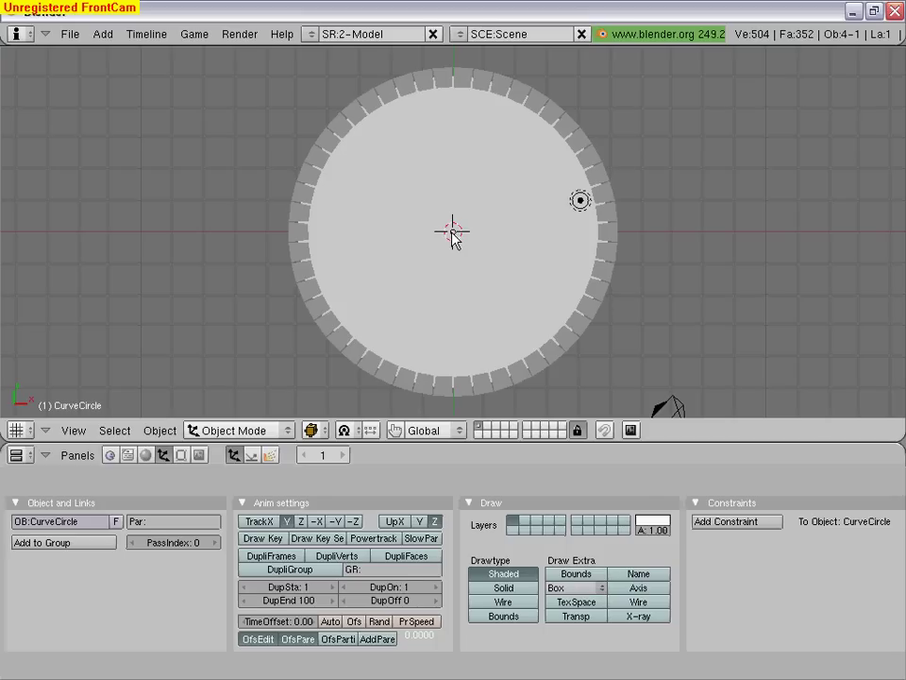
{"action": "key", "text": "x"}
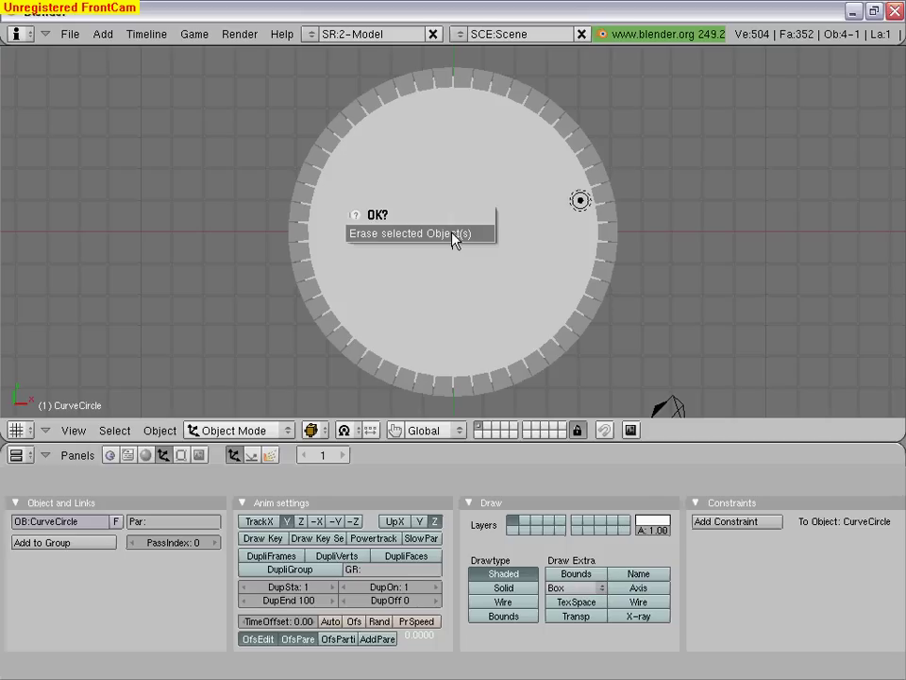
{"action": "left_click", "coordinate": [453, 236]}
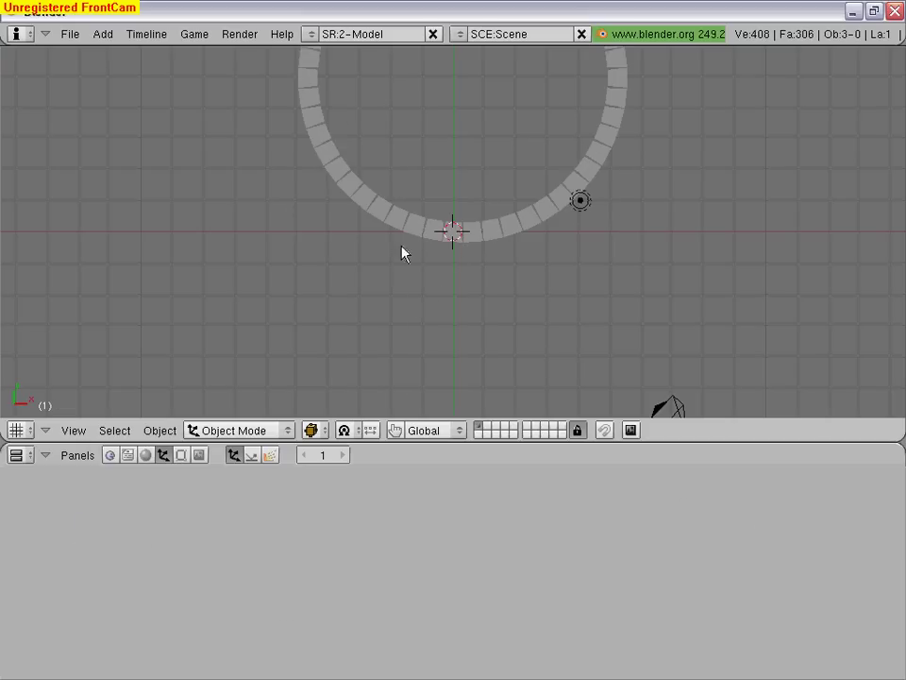
- Centre the brick ring mesh on its origin and check it from Front and Top views
{"action": "right_click", "coordinate": [406, 236]}
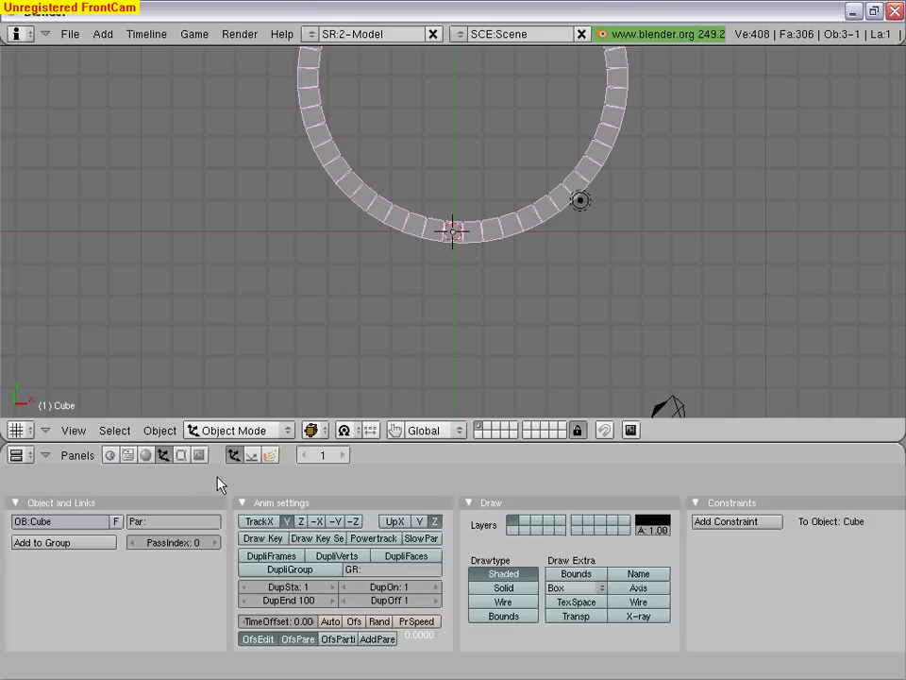
{"action": "left_click", "coordinate": [181, 455]}
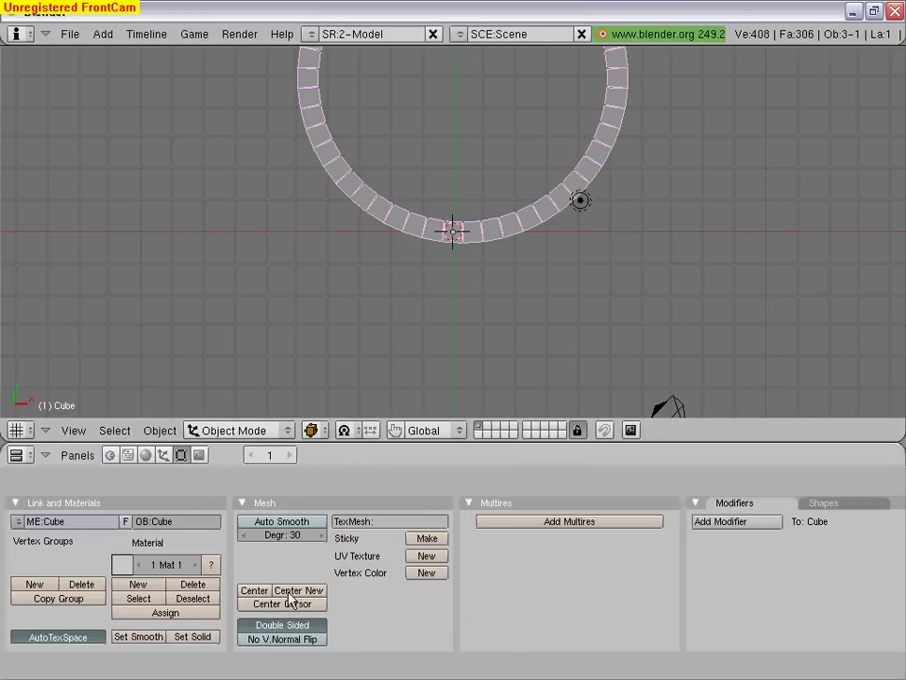
{"action": "left_click", "coordinate": [250, 592]}
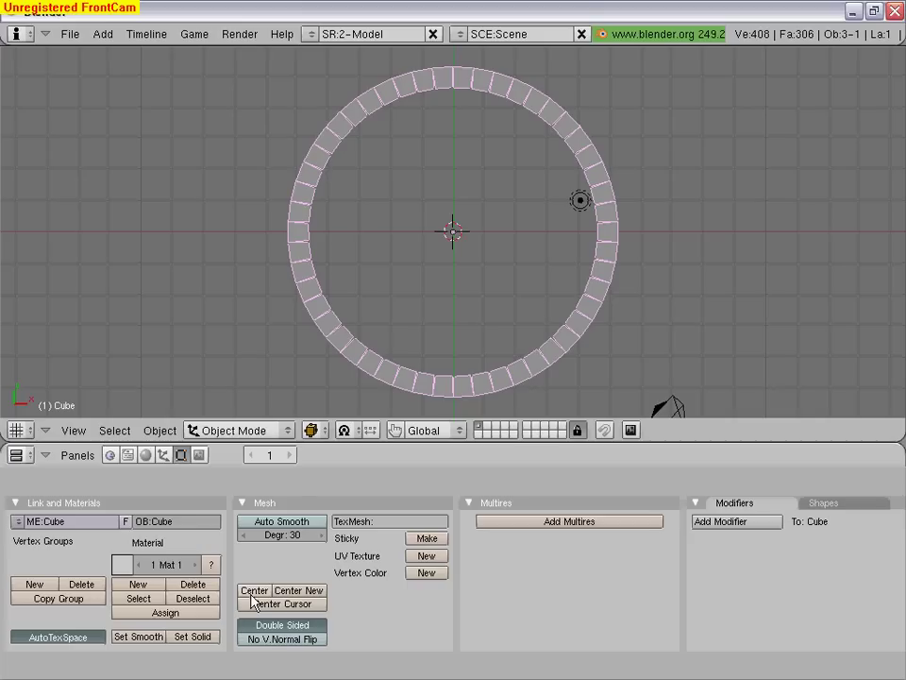
{"action": "left_click", "coordinate": [75, 432]}
{"action": "left_click", "coordinate": [87, 269]}
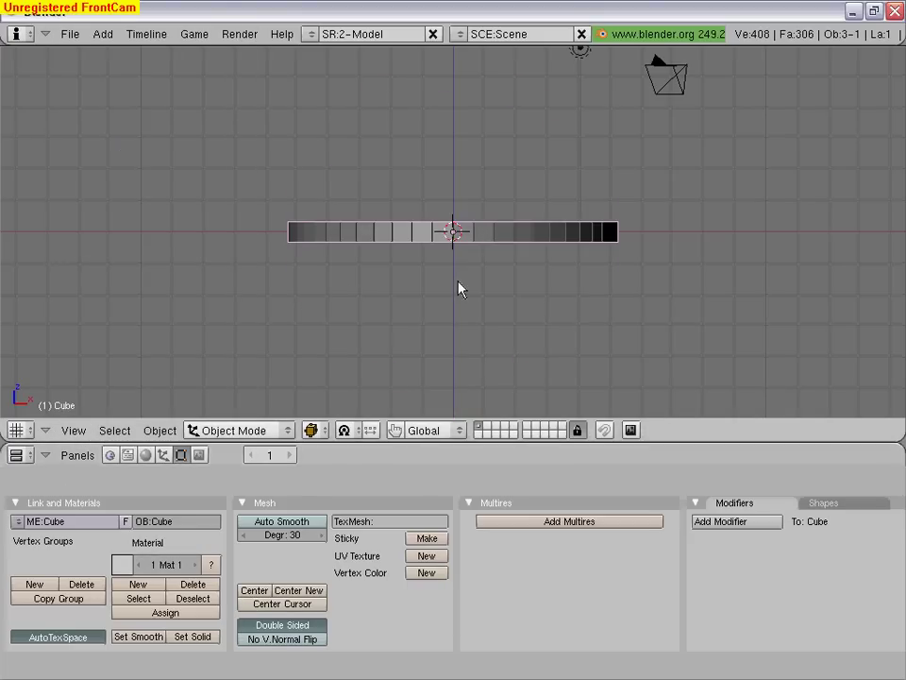
{"action": "mouse_move", "coordinate": [459, 285]}
{"action": "middle_mouse_down"}
{"action": "mouse_move", "coordinate": [261, 316]}
{"action": "mouse_move", "coordinate": [239, 257]}
{"action": "mouse_move", "coordinate": [293, 263]}
{"action": "mouse_move", "coordinate": [409, 311]}
{"action": "mouse_move", "coordinate": [496, 309]}
{"action": "mouse_move", "coordinate": [512, 291]}
{"action": "mouse_move", "coordinate": [482, 317]}
{"action": "mouse_move", "coordinate": [377, 334]}
{"action": "mouse_move", "coordinate": [320, 360]}
{"action": "mouse_move", "coordinate": [384, 348]}
{"action": "mouse_move", "coordinate": [384, 338]}
{"action": "middle_mouse_up"}
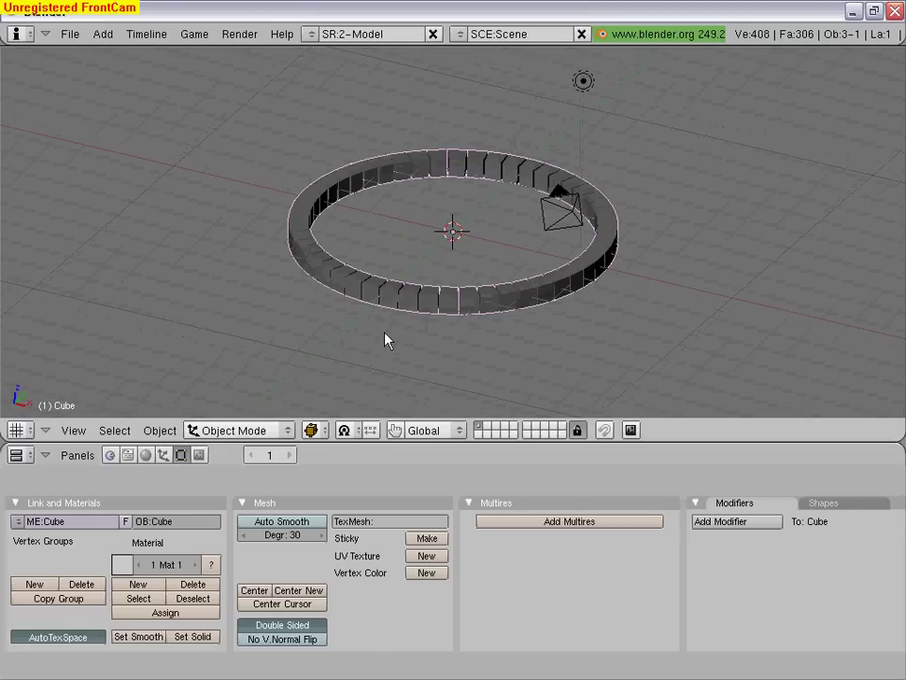
{"action": "left_click", "coordinate": [74, 430]}
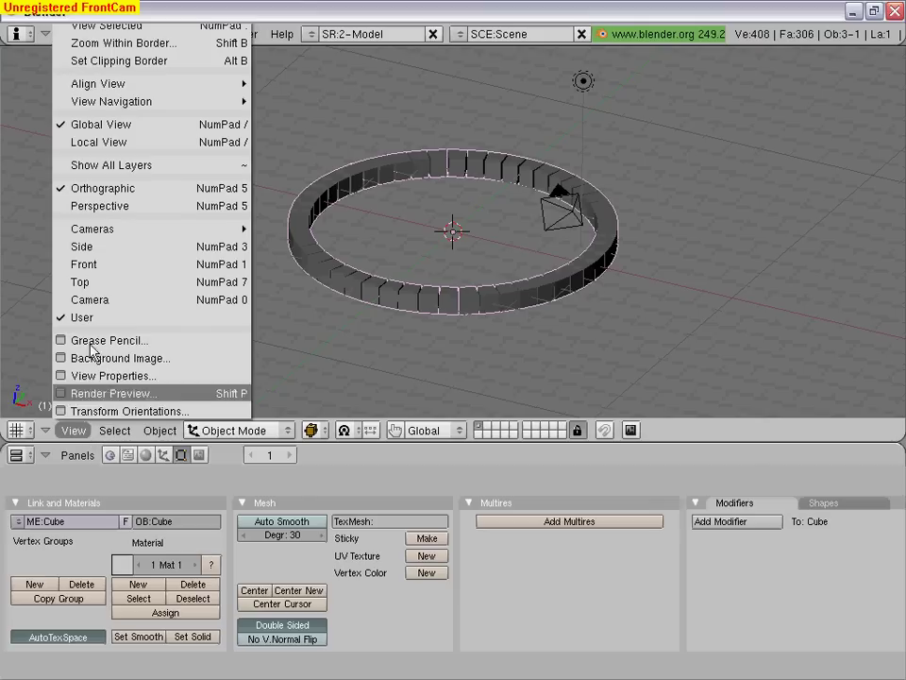
{"action": "left_click", "coordinate": [99, 281]}
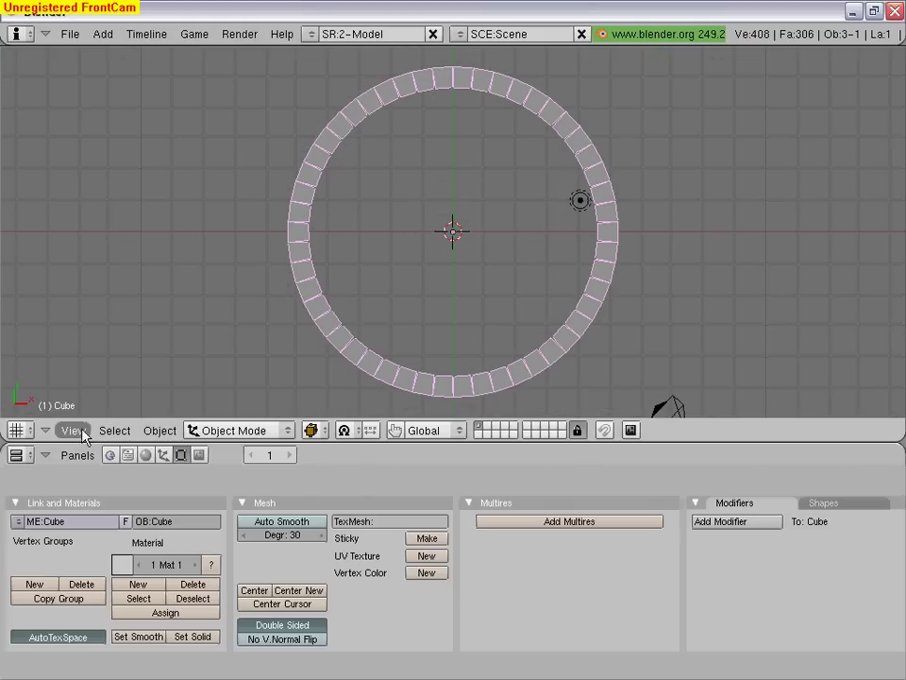
{"action": "left_click", "coordinate": [72, 429]}
{"action": "left_click", "coordinate": [94, 266]}
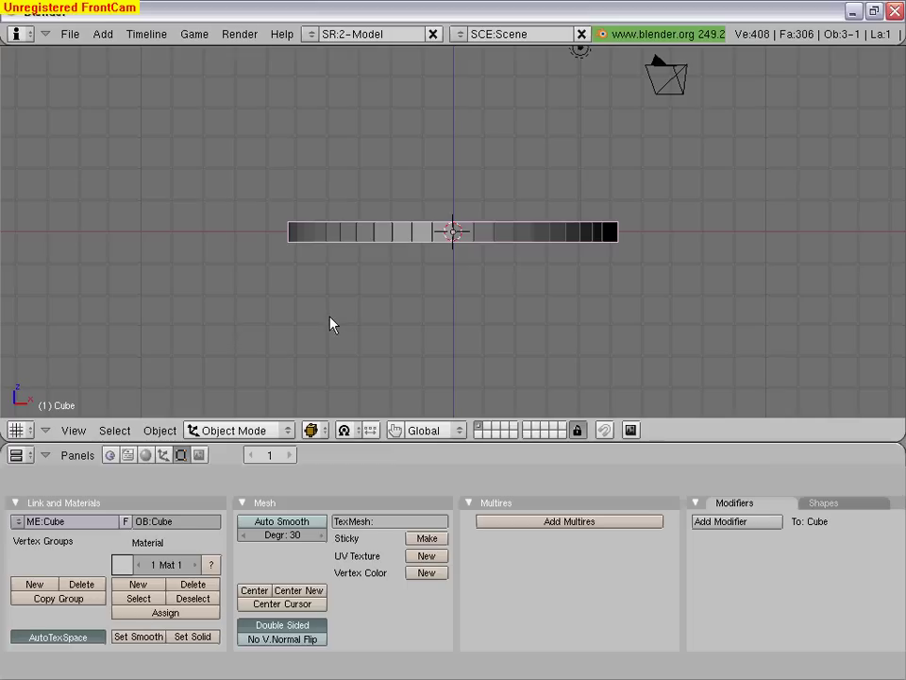
- Duplicate the ring, raise the copy along Z, and twist it slightly to stagger the bricks
{"action": "key", "text": "shift+d"}
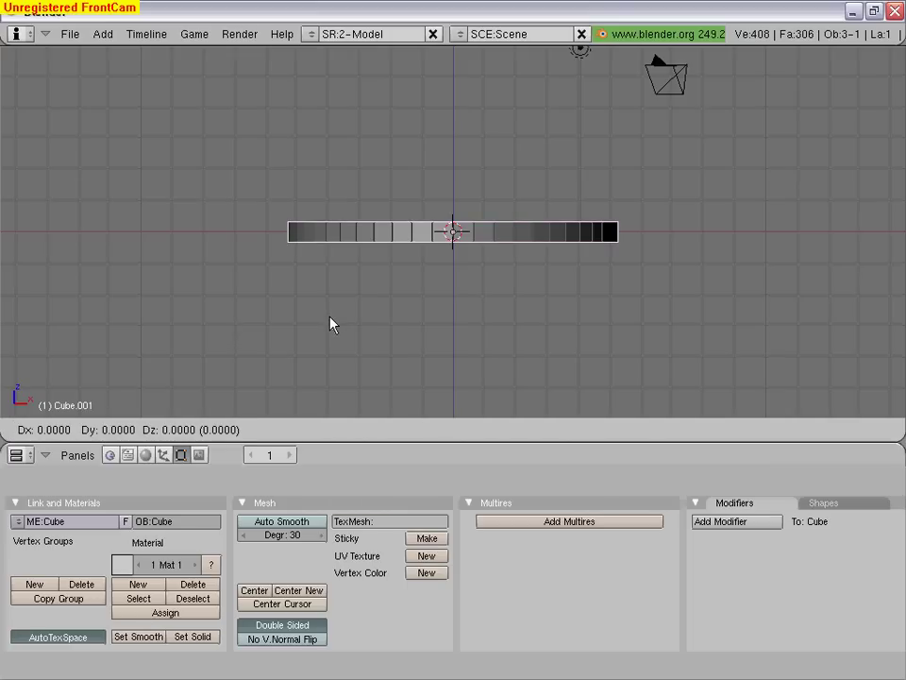
{"action": "key", "text": "z"}
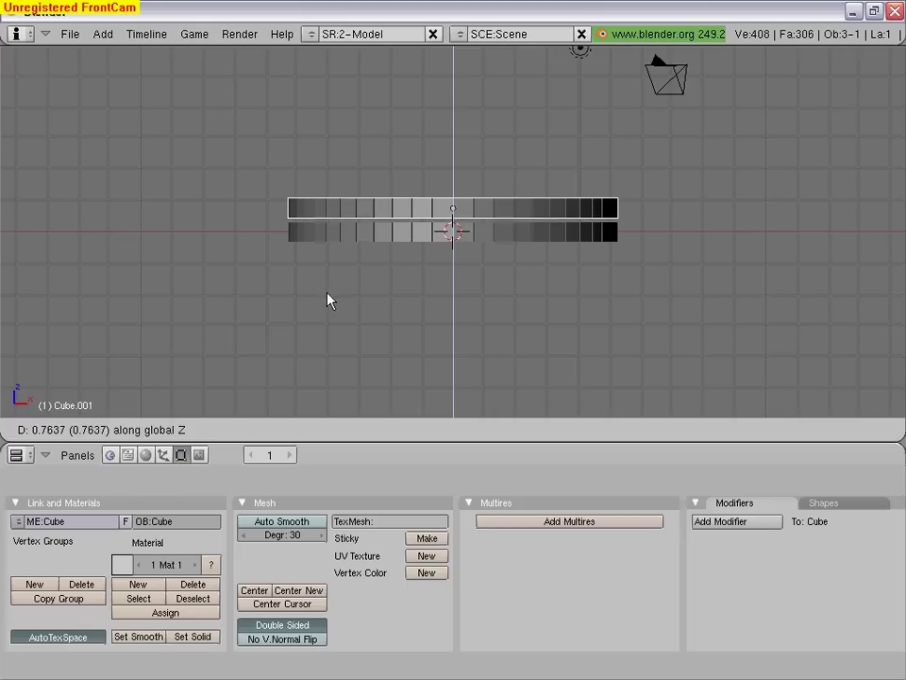
{"action": "left_click", "coordinate": [328, 303]}
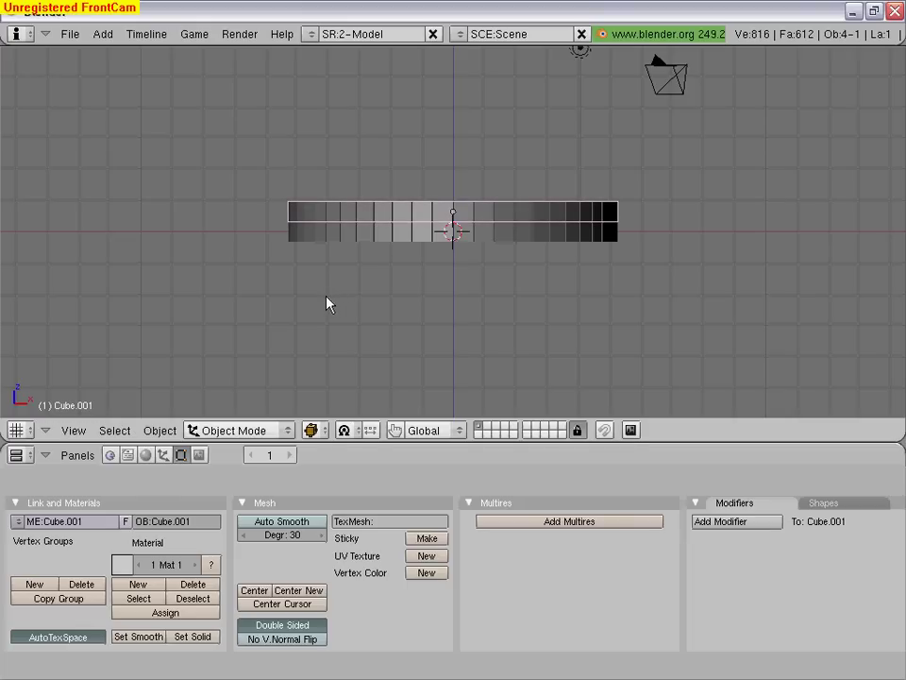
{"action": "key", "text": "r"}
{"action": "key", "text": "z"}
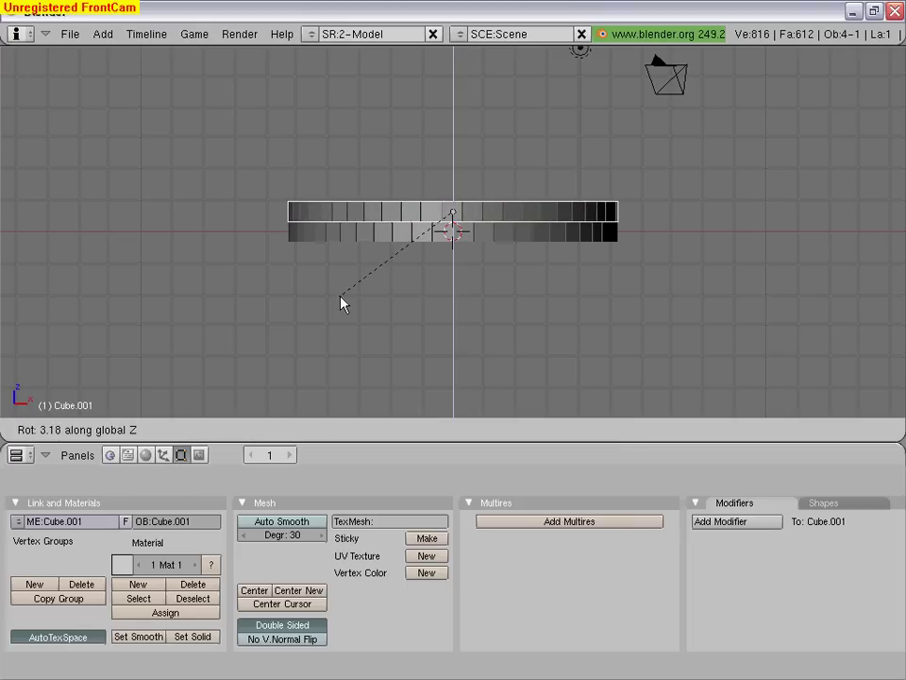
{"action": "left_click", "coordinate": [342, 303]}
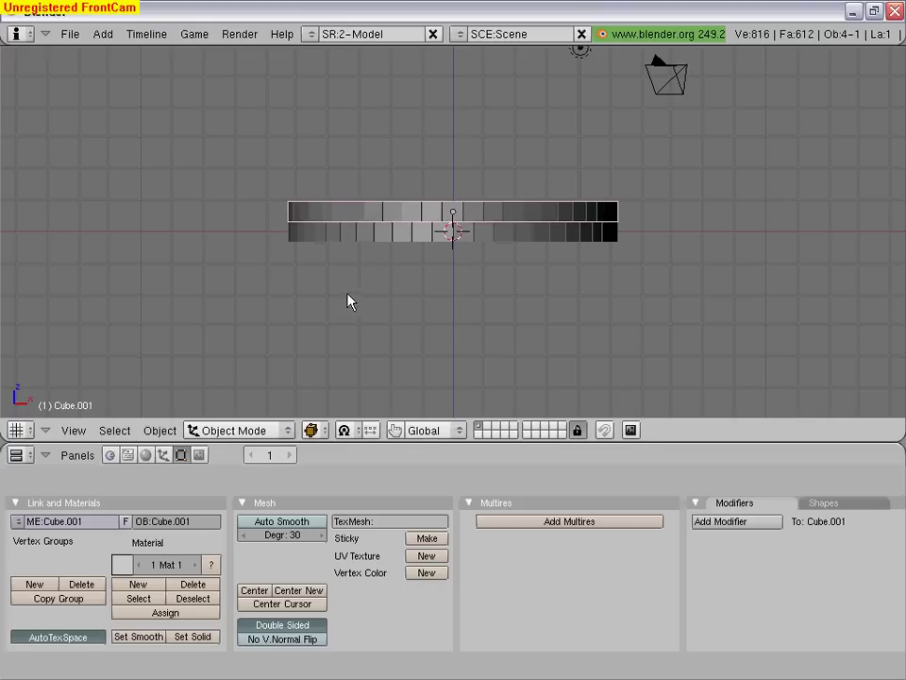
- Select both rows and join them into one mesh
{"action": "right_click", "coordinate": [356, 240], "text": "shift"}
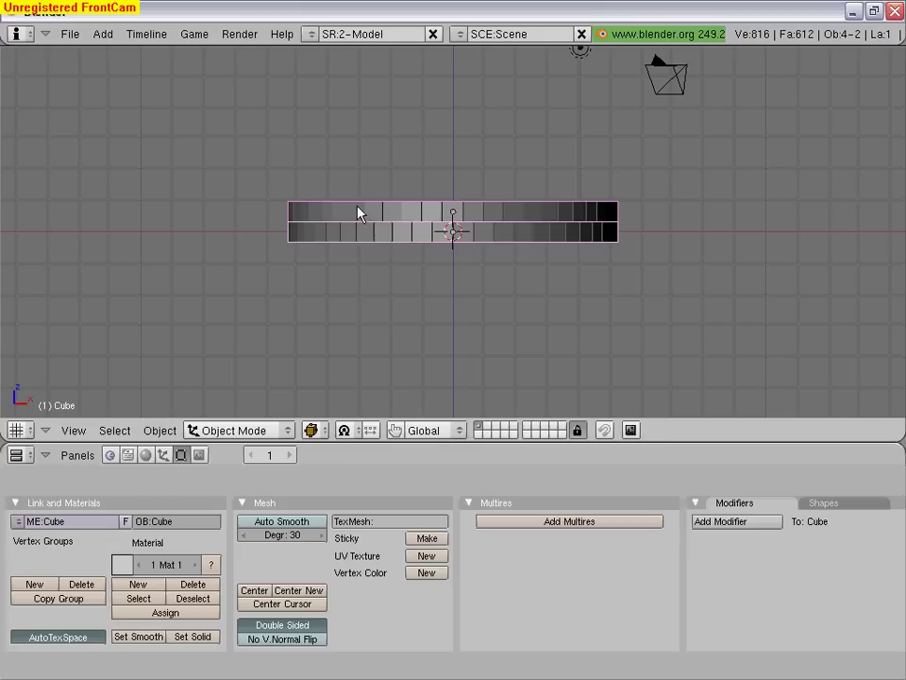
{"action": "left_click", "coordinate": [159, 430]}
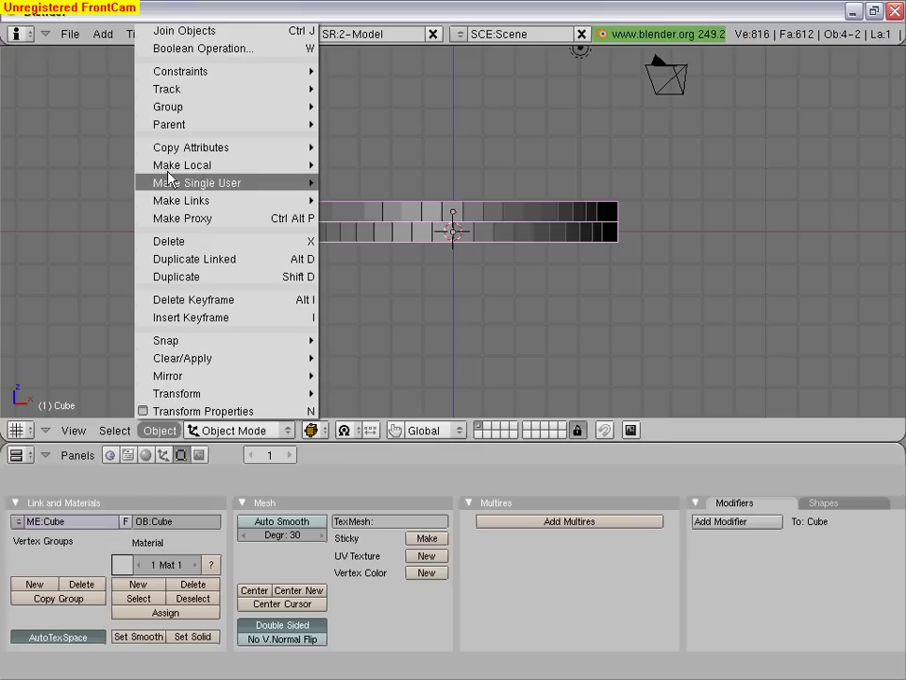
{"action": "left_click", "coordinate": [172, 31]}
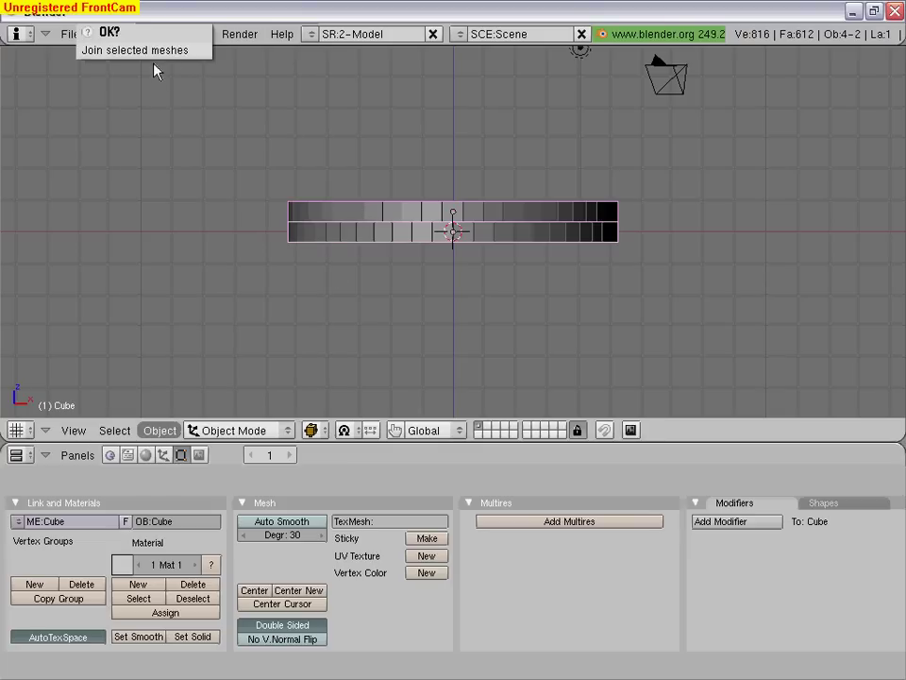
{"action": "left_click", "coordinate": [155, 52]}
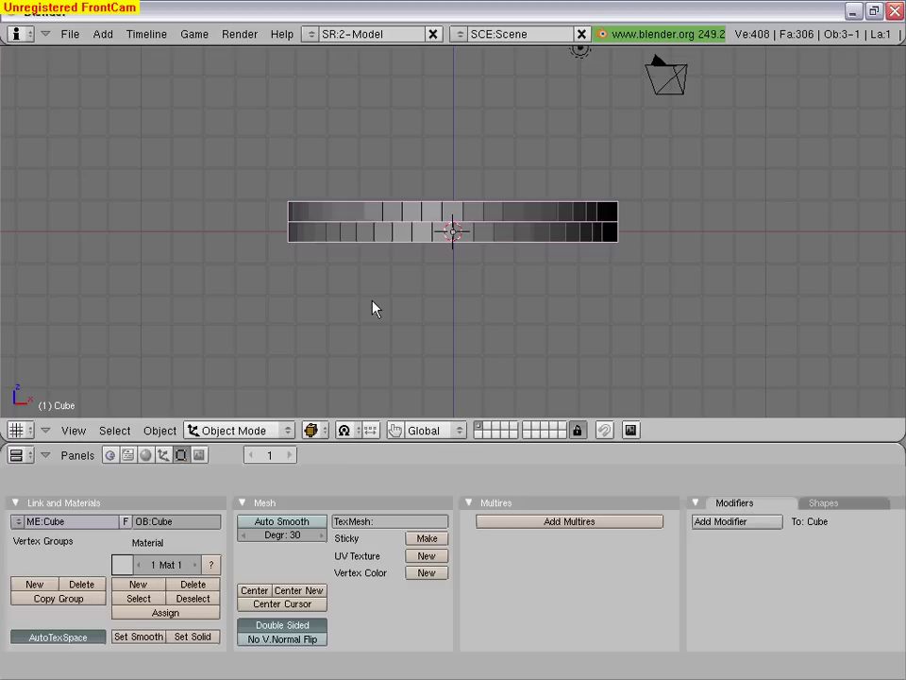
- Duplicate the two-row band and place the copy on top along Z
{"action": "key", "text": "shift+d"}
{"action": "key", "text": "z"}
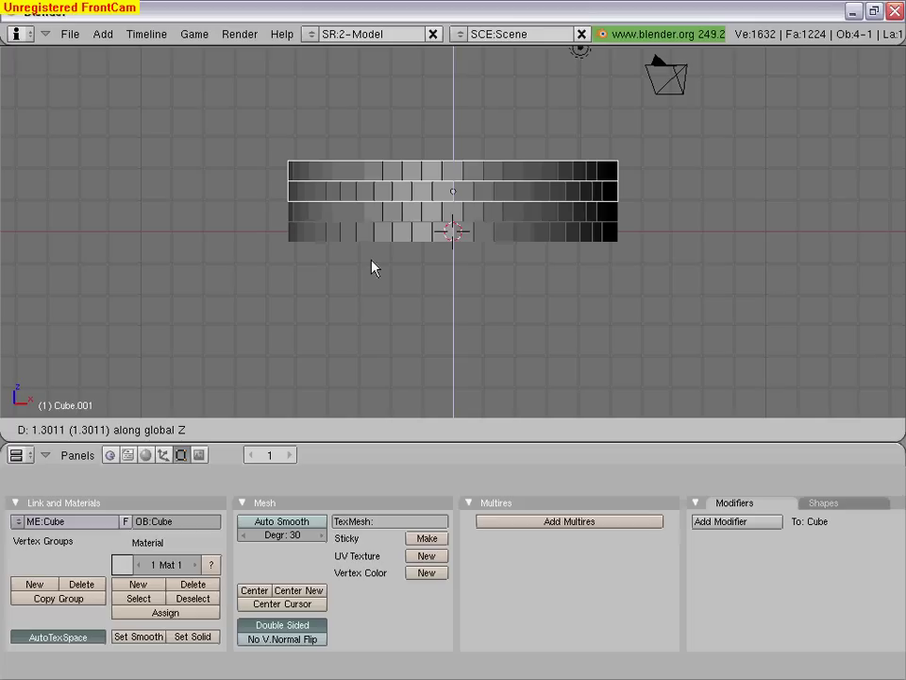
{"action": "left_click", "coordinate": [373, 269]}
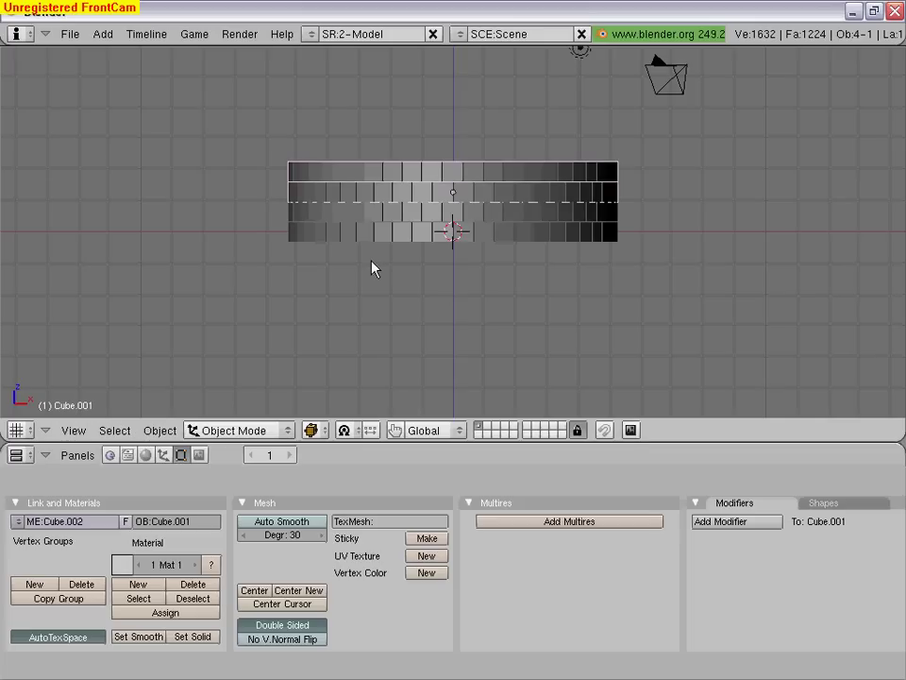
{"action": "mouse_move", "coordinate": [374, 283]}
{"action": "middle_mouse_down"}
{"action": "mouse_move", "coordinate": [277, 356]}
{"action": "mouse_move", "coordinate": [219, 287]}
{"action": "mouse_move", "coordinate": [216, 269]}
{"action": "mouse_move", "coordinate": [229, 283]}
{"action": "mouse_move", "coordinate": [417, 318]}
{"action": "mouse_move", "coordinate": [425, 293]}
{"action": "mouse_move", "coordinate": [402, 320]}
{"action": "middle_mouse_up"}
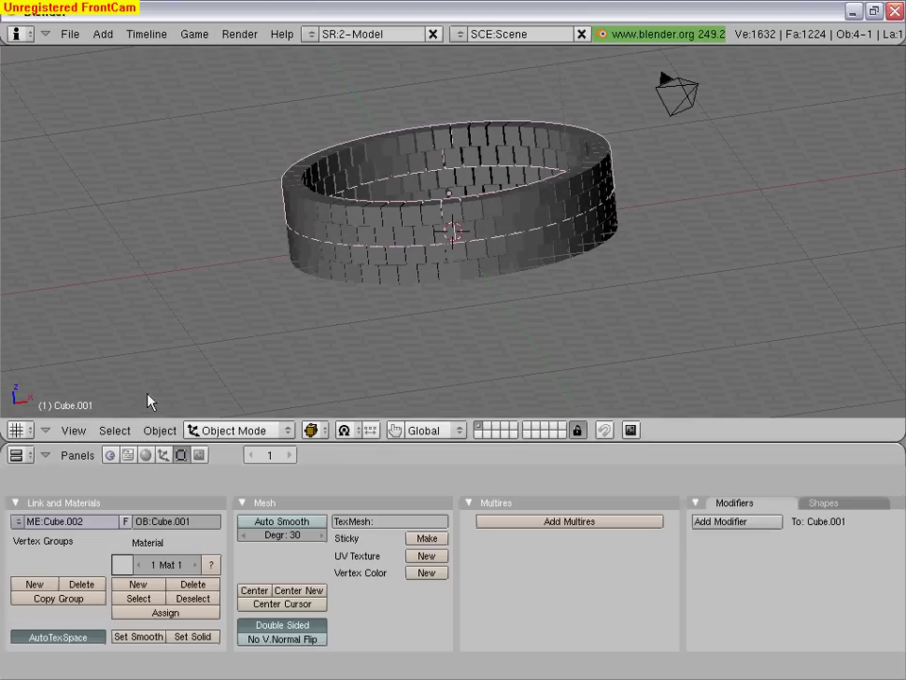
{"action": "left_click", "coordinate": [73, 433]}
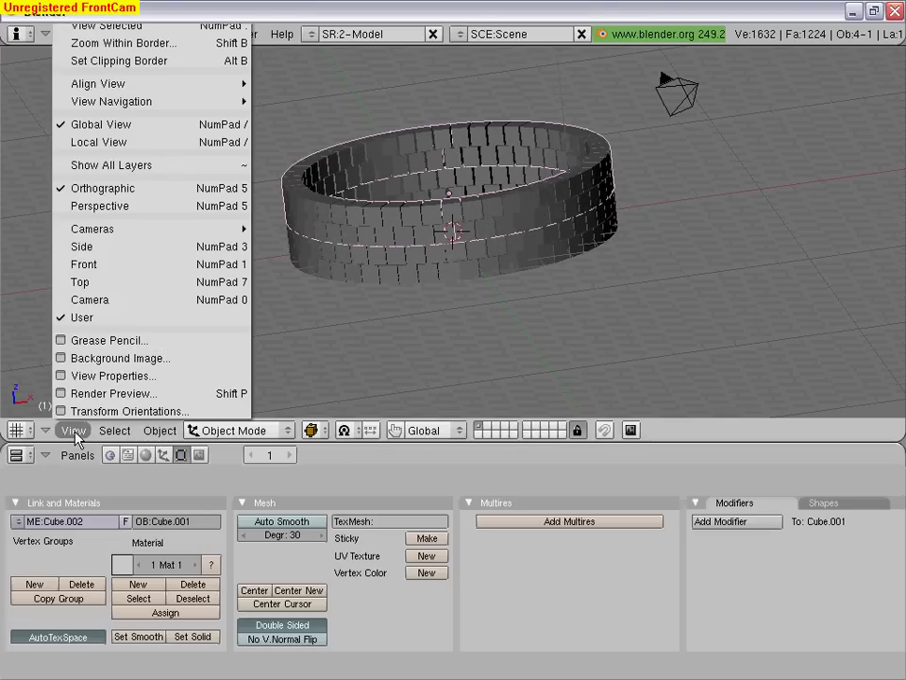
{"action": "left_click", "coordinate": [95, 265]}
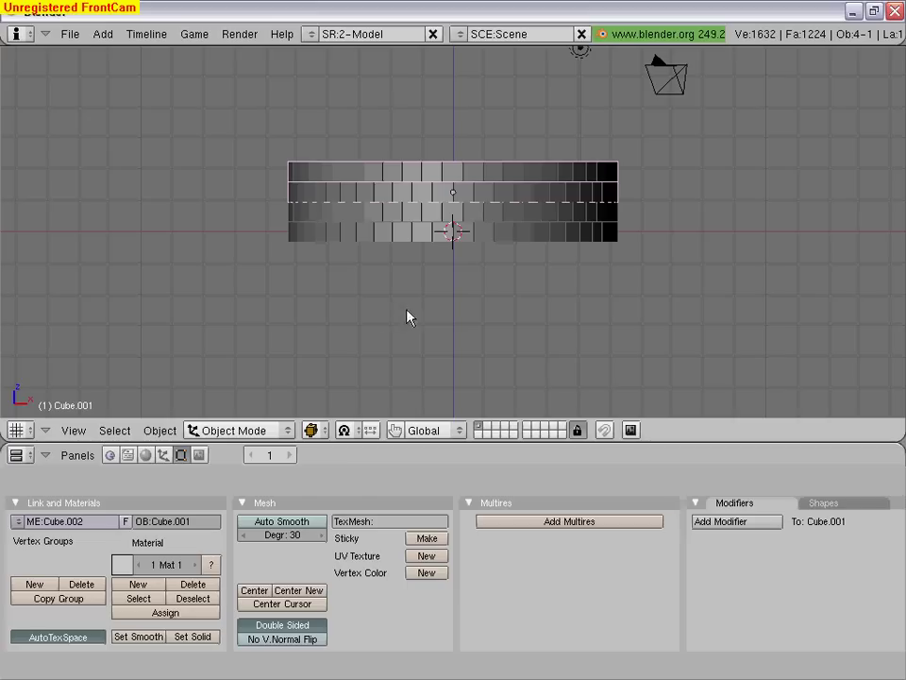
- Select both bands and join them into one four-row mesh
{"action": "right_click", "coordinate": [392, 232], "text": "shift"}
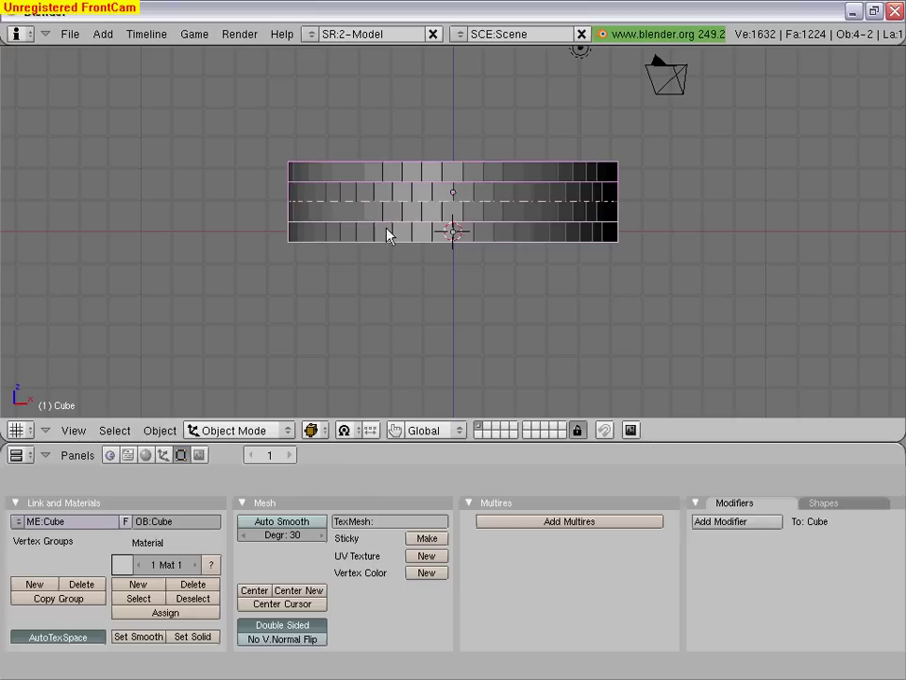
{"action": "left_click", "coordinate": [161, 431]}
{"action": "left_click", "coordinate": [142, 30]}
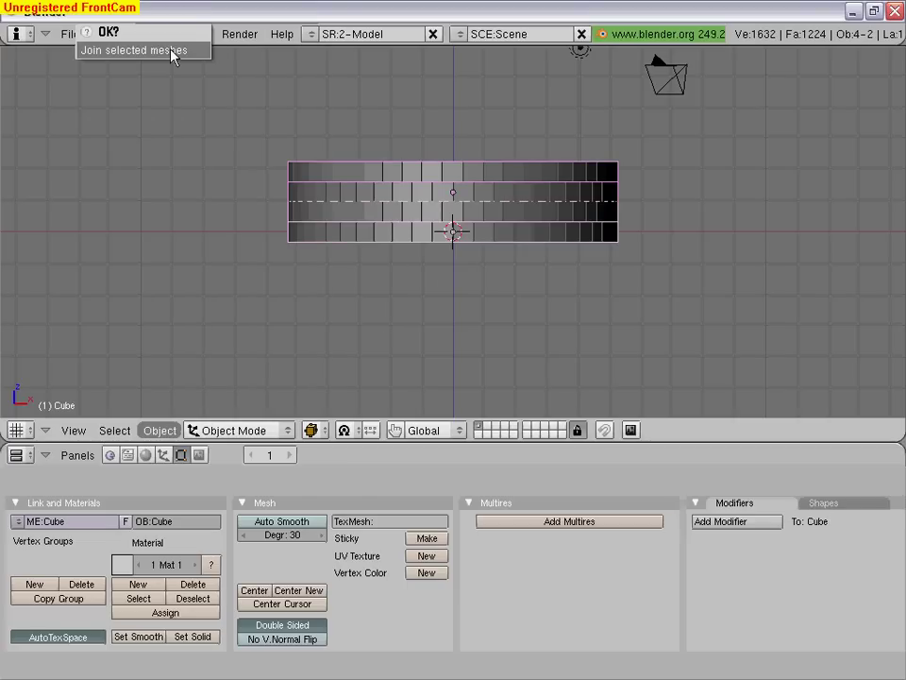
{"action": "left_click", "coordinate": [173, 51]}
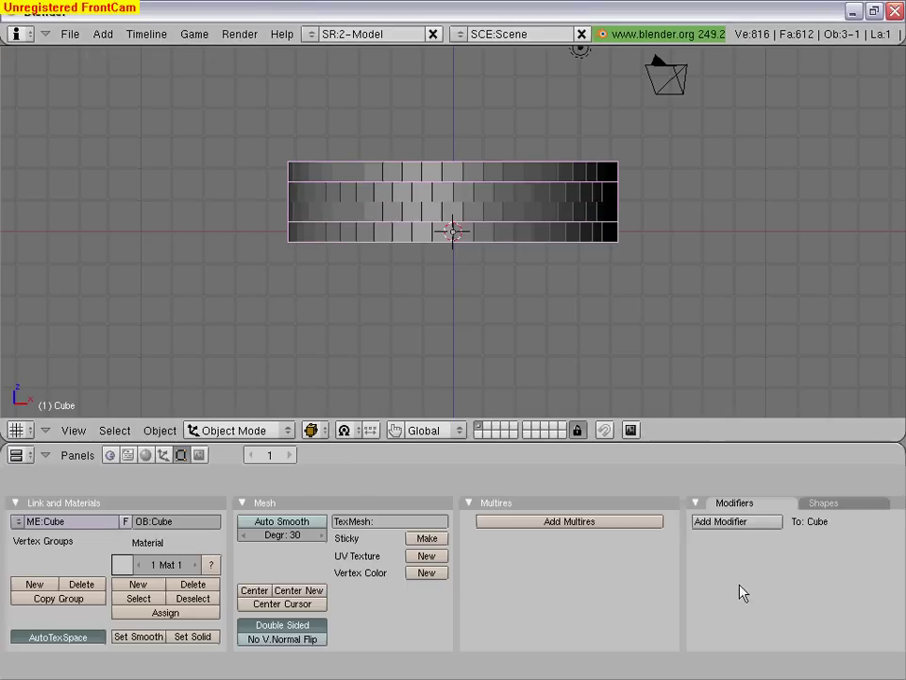
- Add a Bevel modifier with width 0.05 and apply it
{"action": "left_click", "coordinate": [728, 524]}
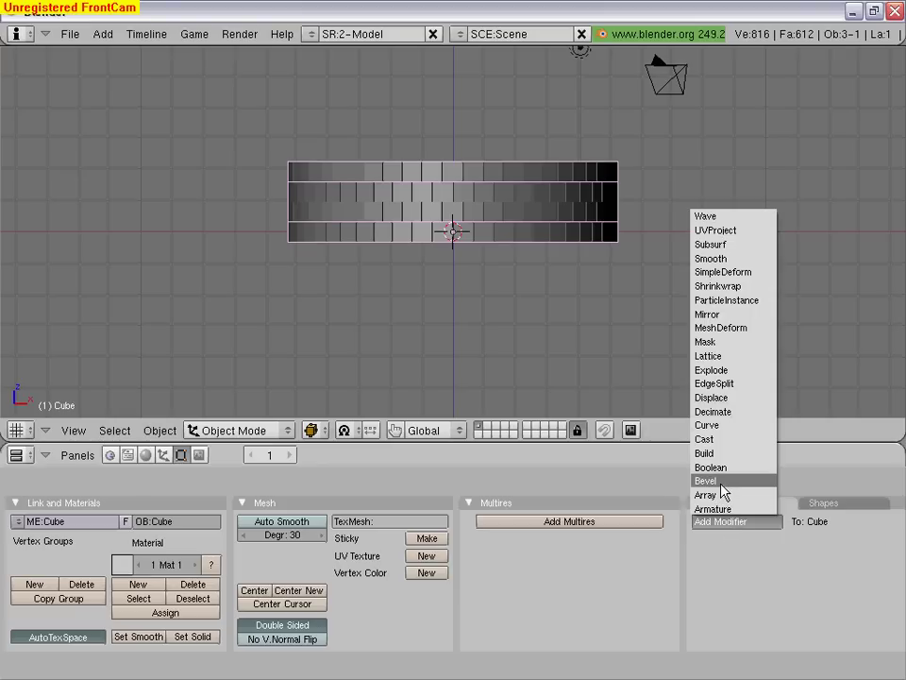
{"action": "left_click", "coordinate": [722, 482]}
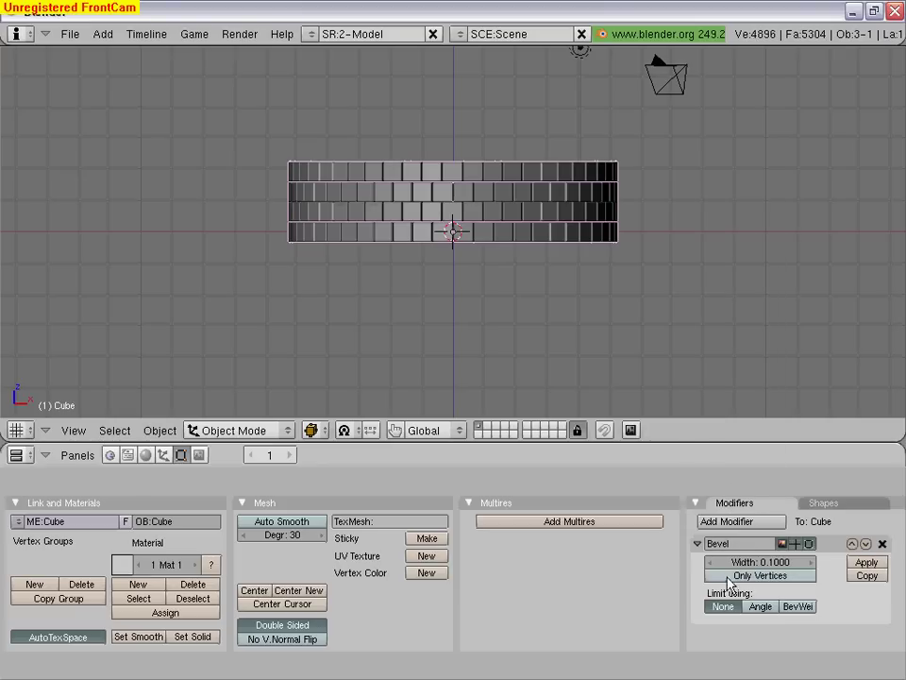
{"action": "left_click", "coordinate": [711, 562]}
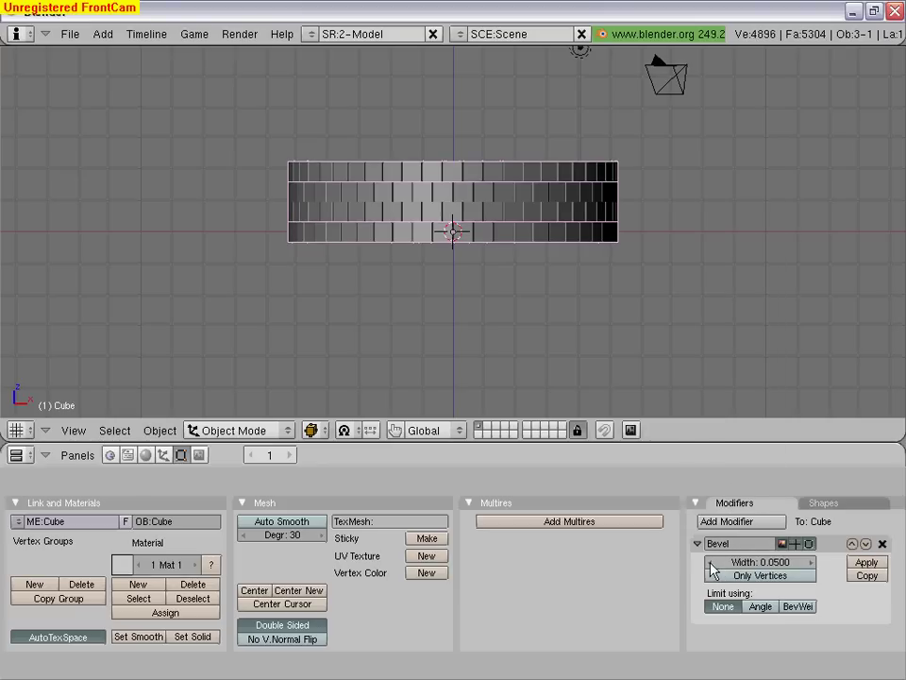
{"action": "left_click", "coordinate": [863, 563]}
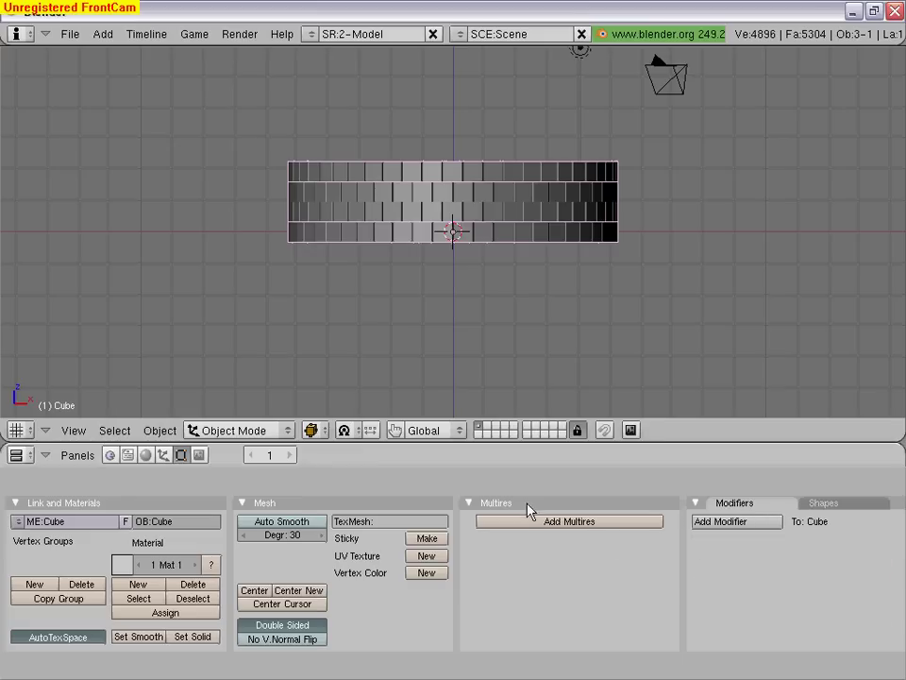
- Look through the Material and Texture panels, ending back on the Editing panels
{"action": "left_click", "coordinate": [145, 455]}
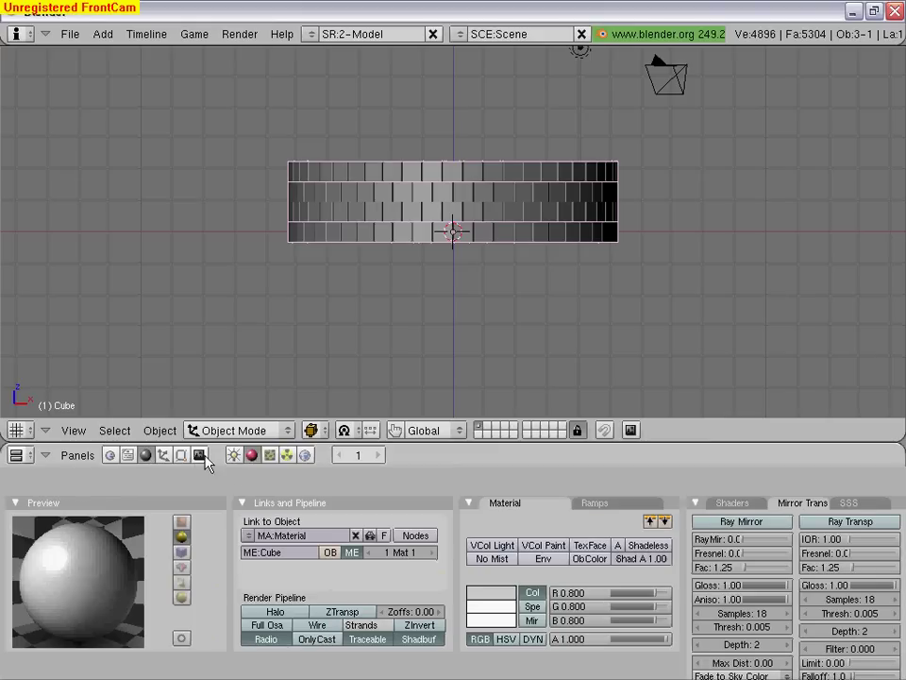
{"action": "left_click", "coordinate": [272, 455]}
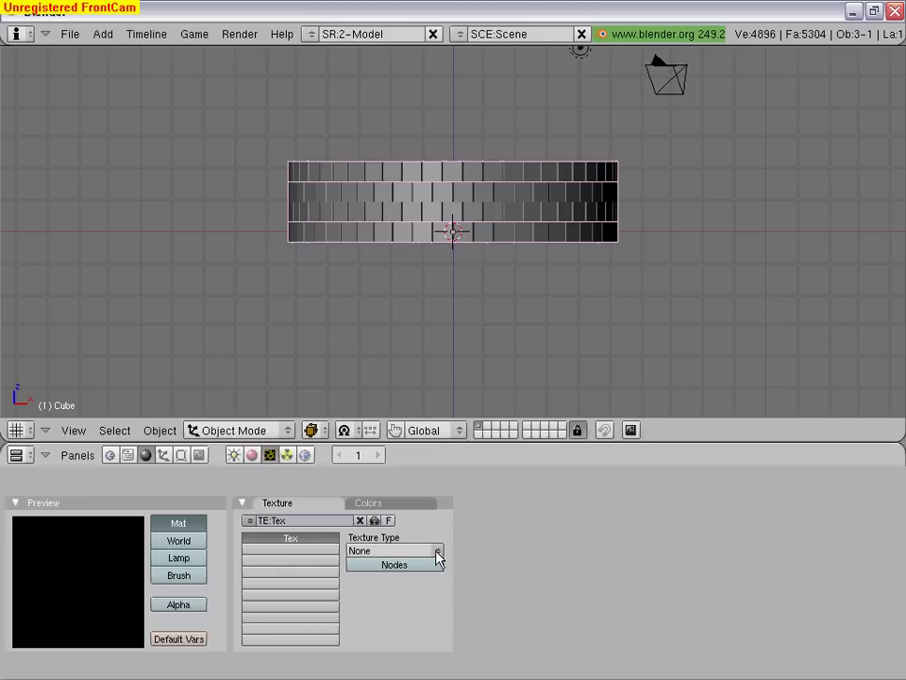
{"action": "left_click", "coordinate": [181, 455]}
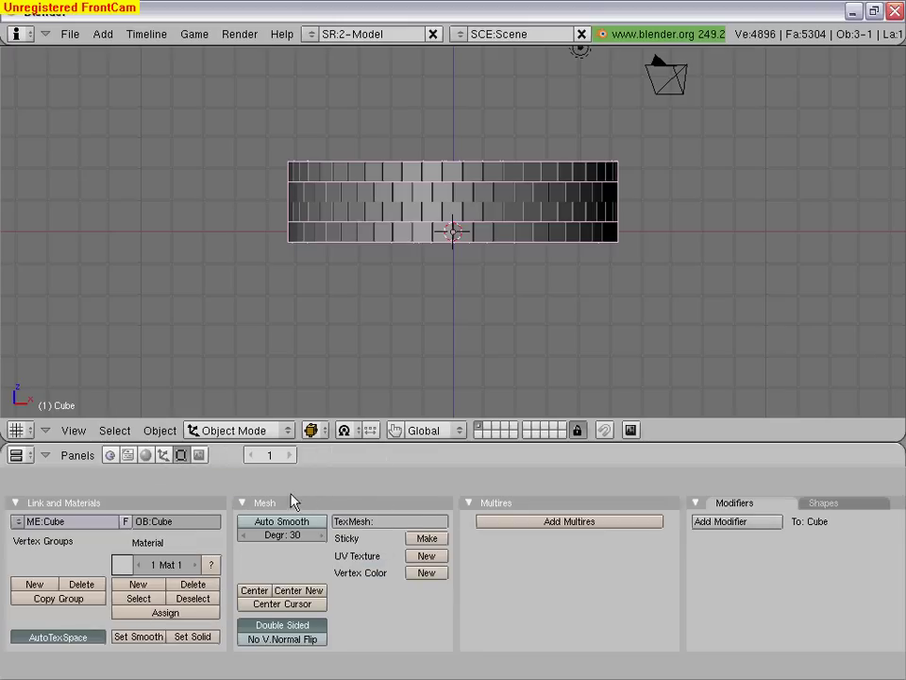
- Enter Edit Mode on the wall and select all its vertices
{"action": "left_click", "coordinate": [287, 436]}
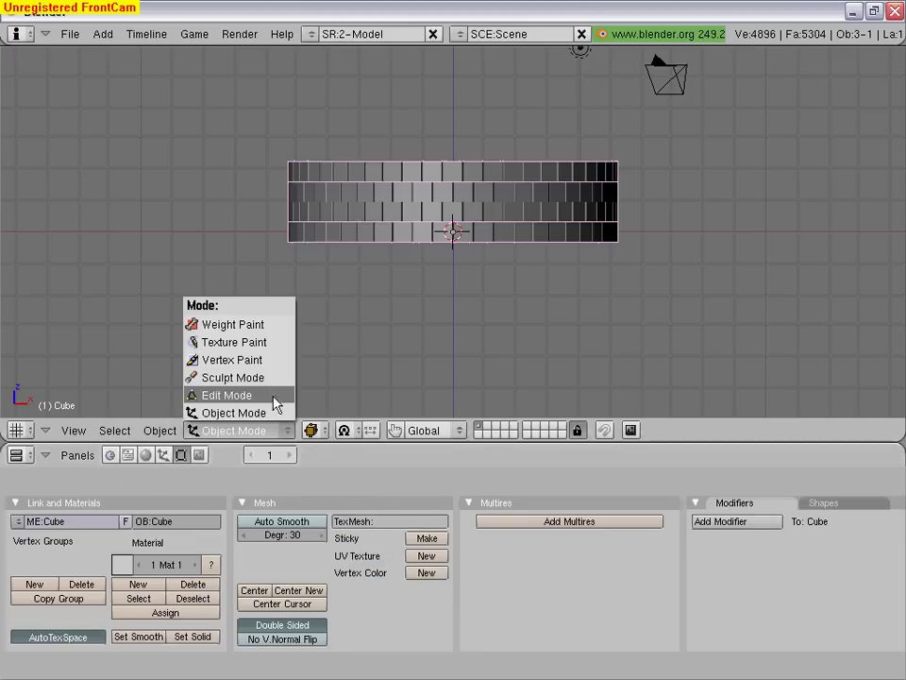
{"action": "left_click", "coordinate": [278, 396]}
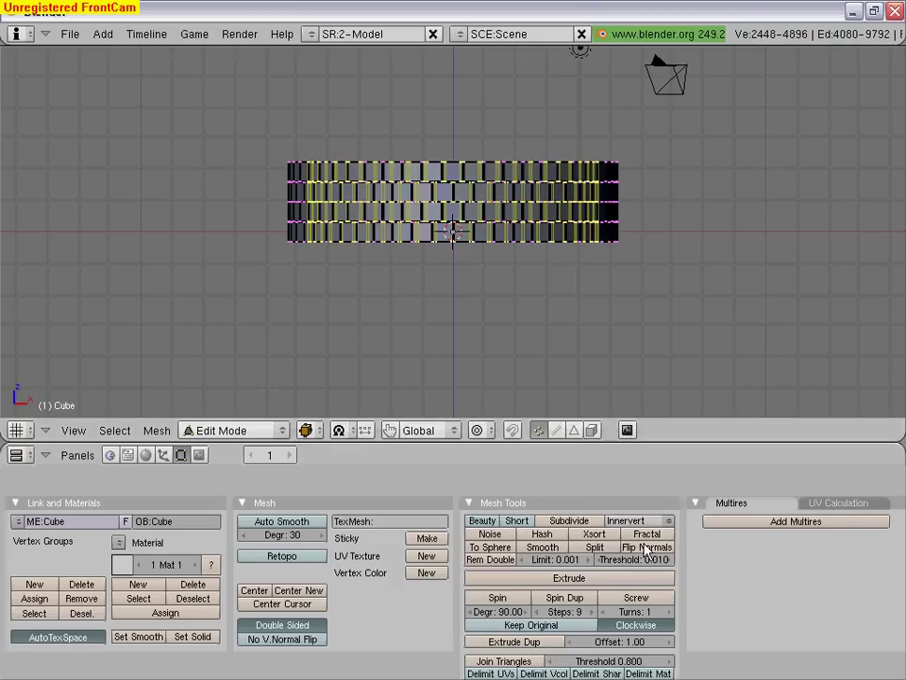
{"action": "key", "text": "a"}
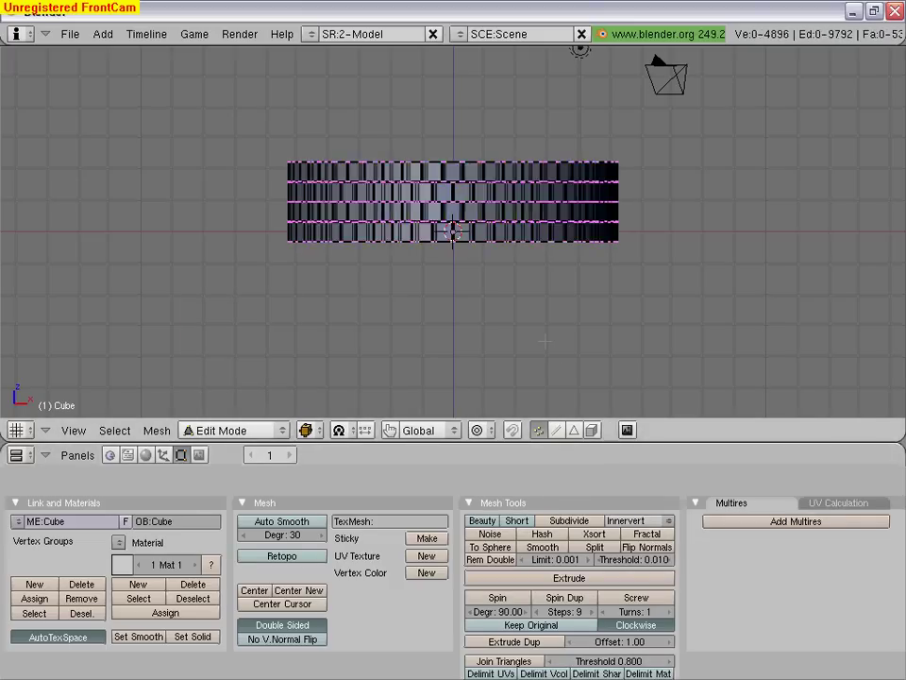
{"action": "key", "text": "a"}
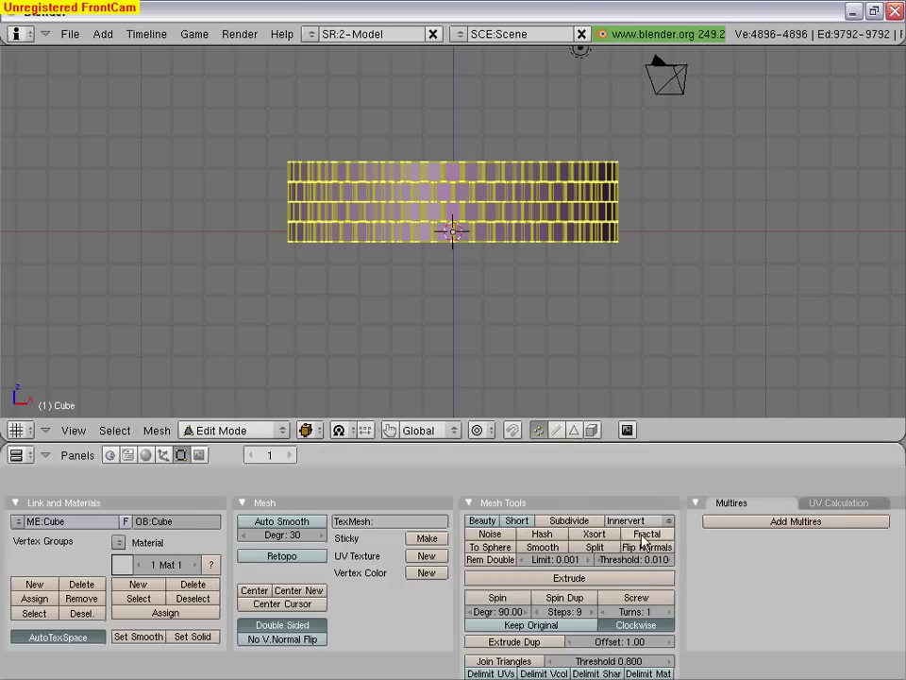
- Fractal-subdivide the wall with random factor 20 and return to Object Mode
{"action": "left_click", "coordinate": [637, 535]}
{"action": "left_click", "coordinate": [585, 538]}
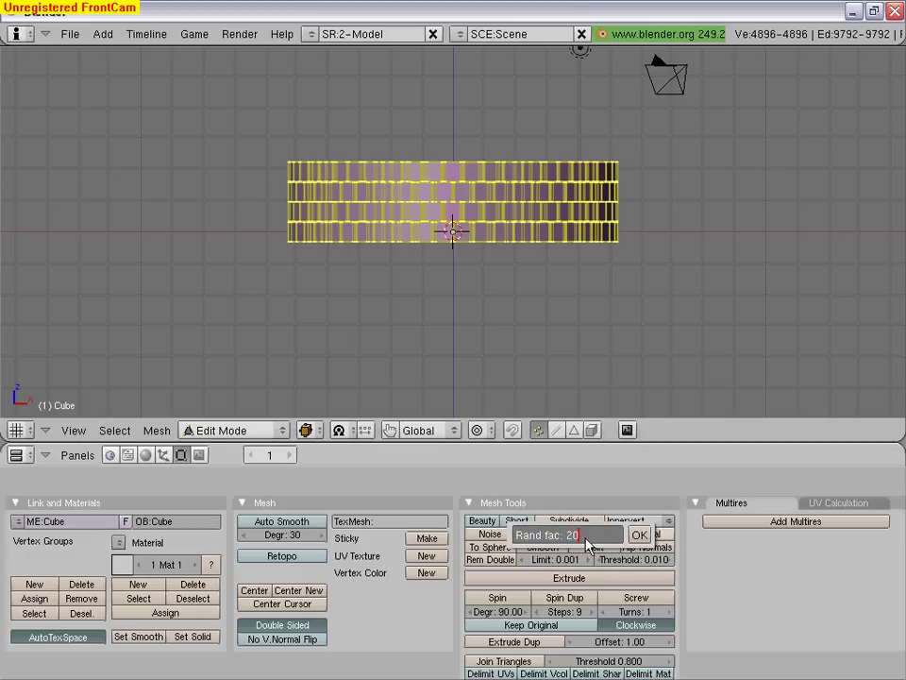
{"action": "key", "text": "Return"}
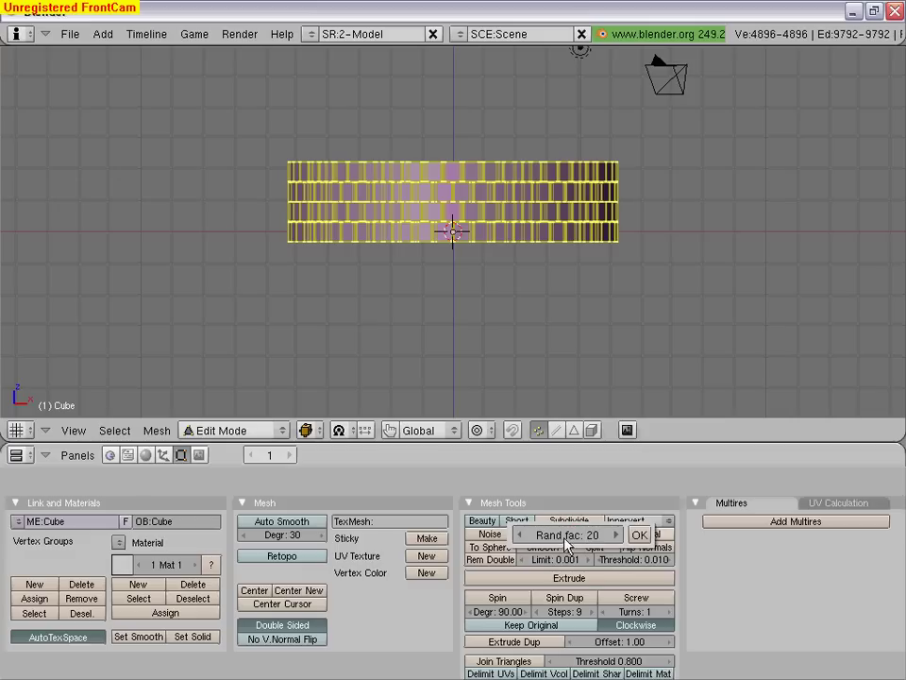
{"action": "left_click", "coordinate": [640, 535]}
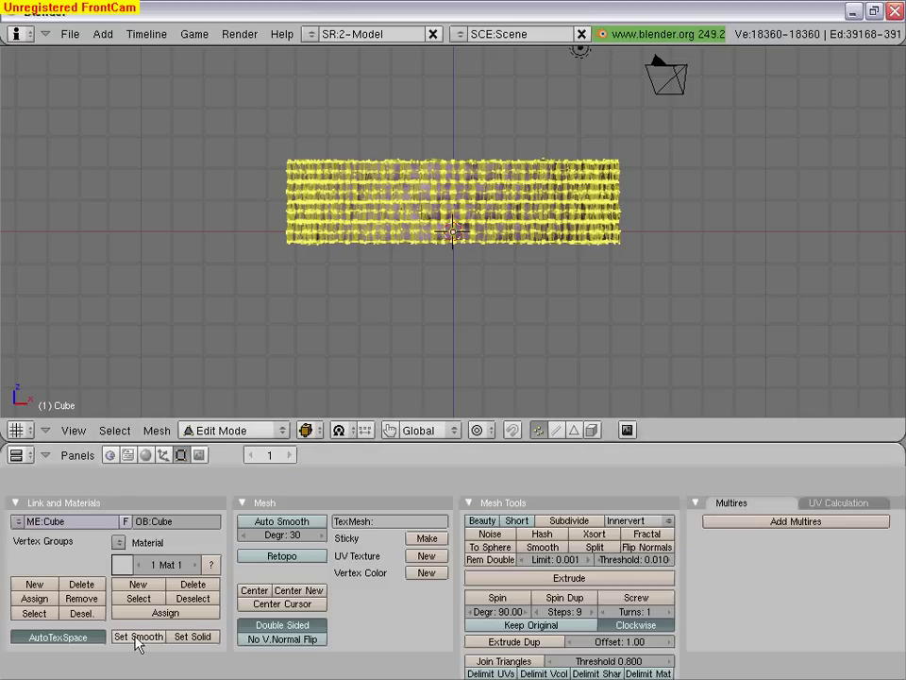
{"action": "left_click", "coordinate": [274, 429]}
{"action": "left_click", "coordinate": [274, 413]}
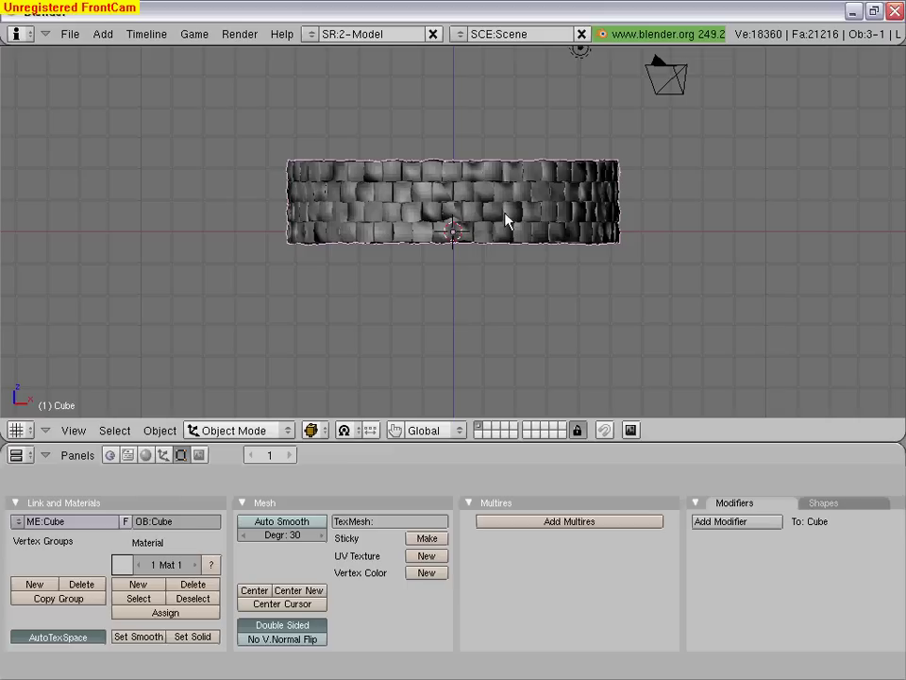
- Make the ring's texture a Clouds texture with noise size 0.078 and noise depth 5
{"action": "left_click", "coordinate": [147, 455]}
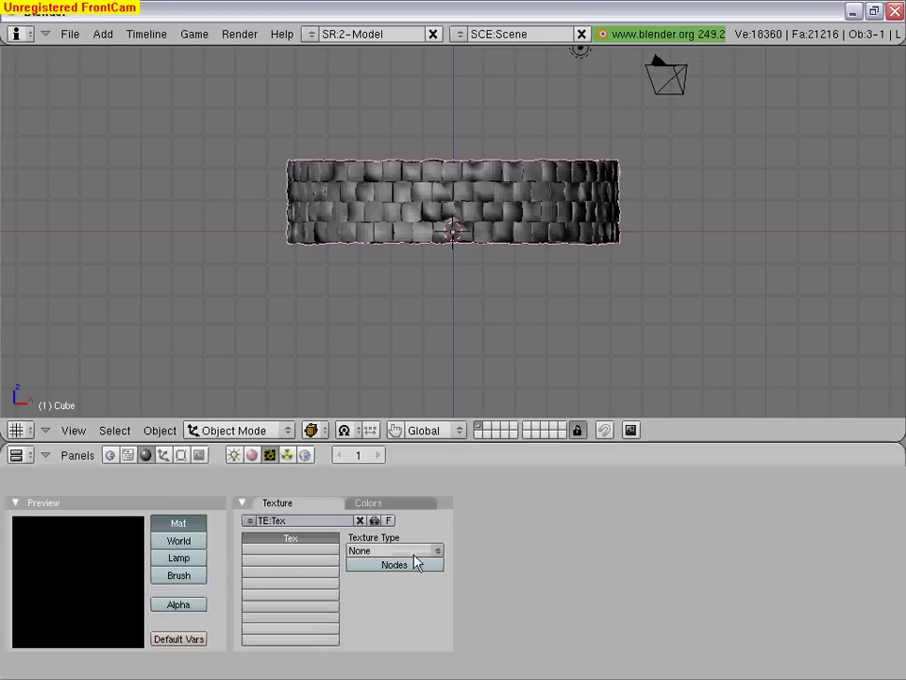
{"action": "left_click", "coordinate": [439, 552]}
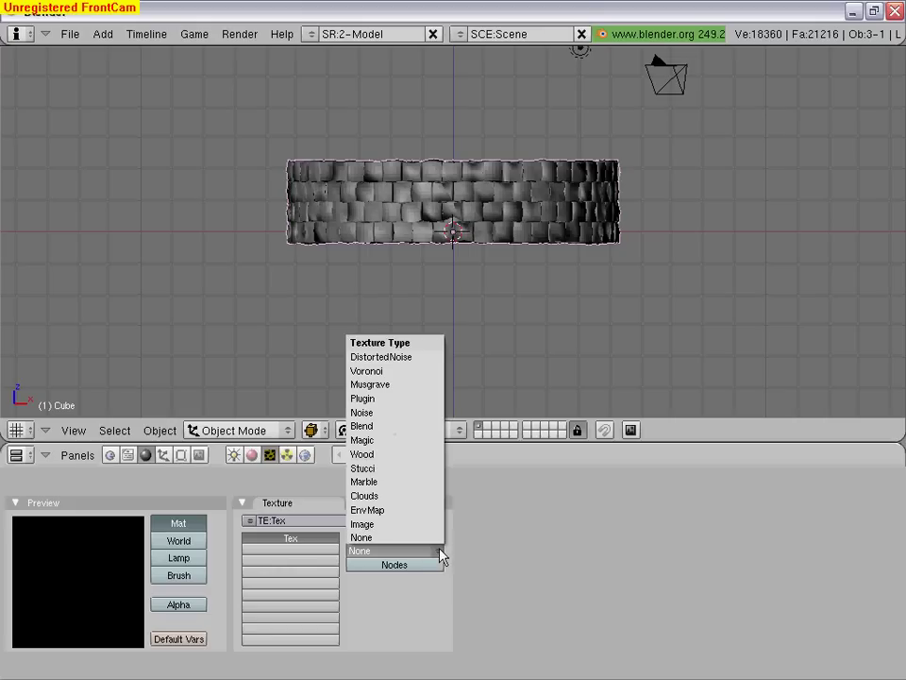
{"action": "left_click", "coordinate": [406, 502]}
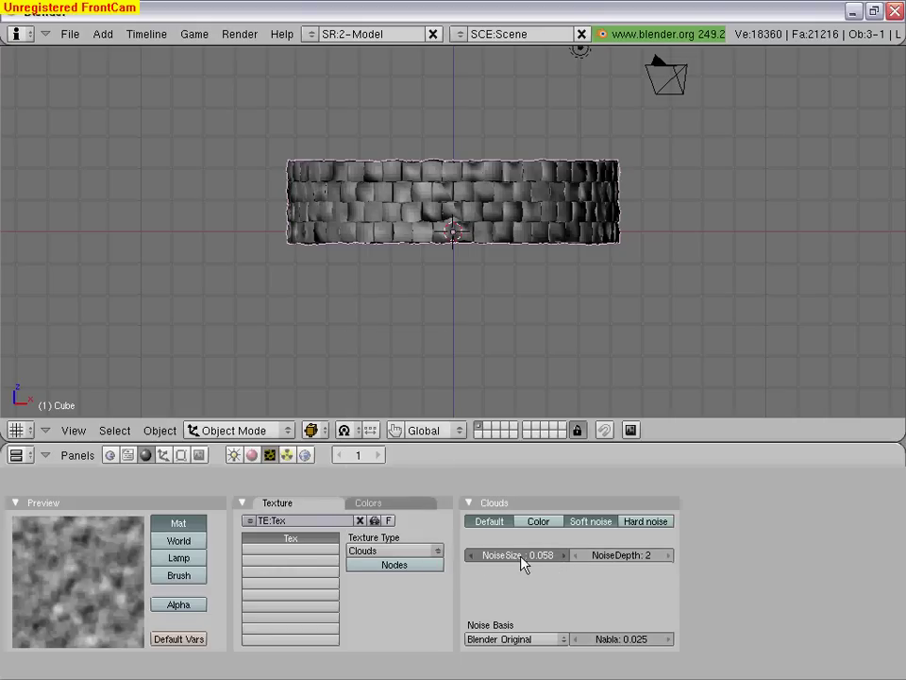
{"action": "left_click_drag", "start_coordinate": [526, 562], "coordinate": [528, 564]}
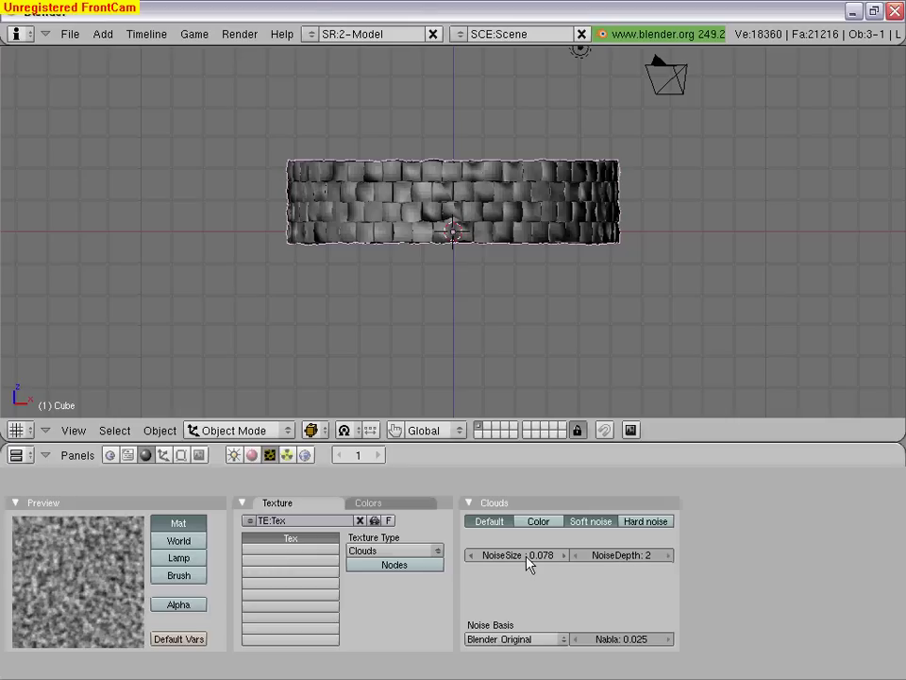
{"action": "left_click_drag", "start_coordinate": [660, 562], "coordinate": [677, 559]}
- Review the material's subsurface, shader and mirror/transparency settings, recheck the Clouds texture, and return to the material
{"action": "left_click", "coordinate": [251, 455]}
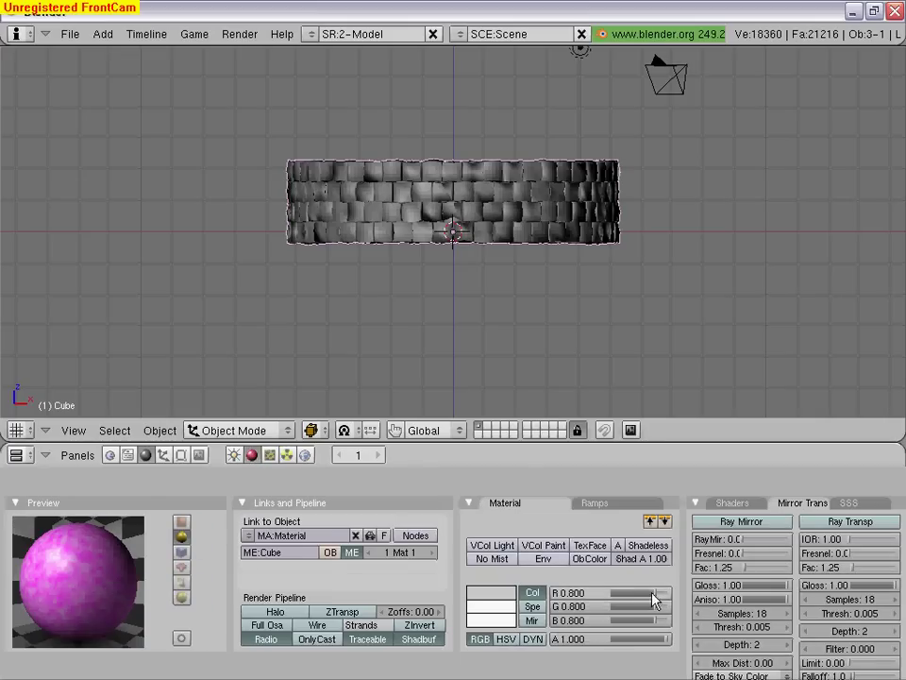
{"action": "left_click", "coordinate": [852, 503]}
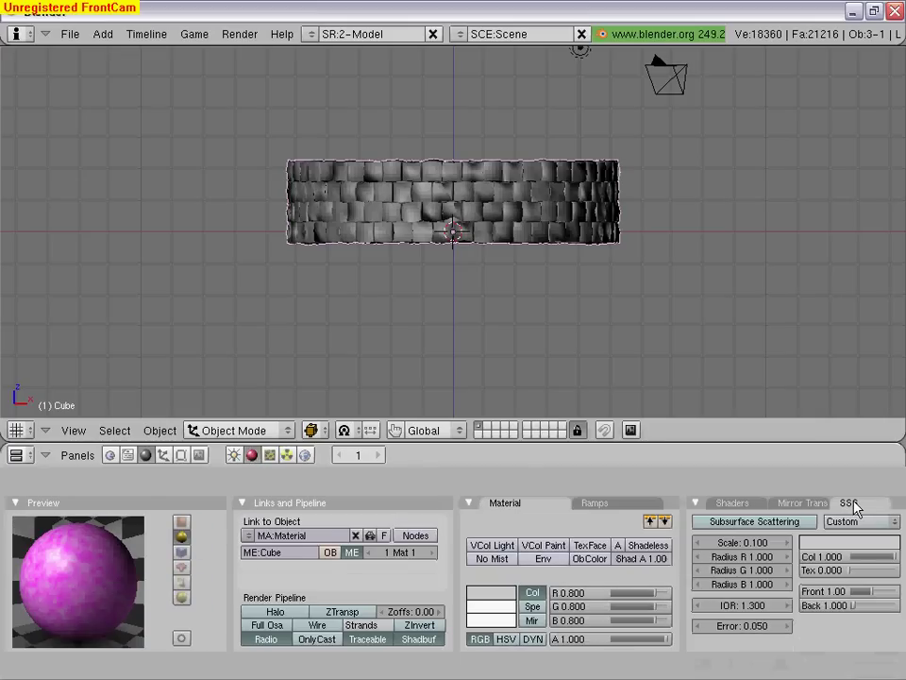
{"action": "left_click", "coordinate": [744, 506]}
{"action": "left_click", "coordinate": [792, 505]}
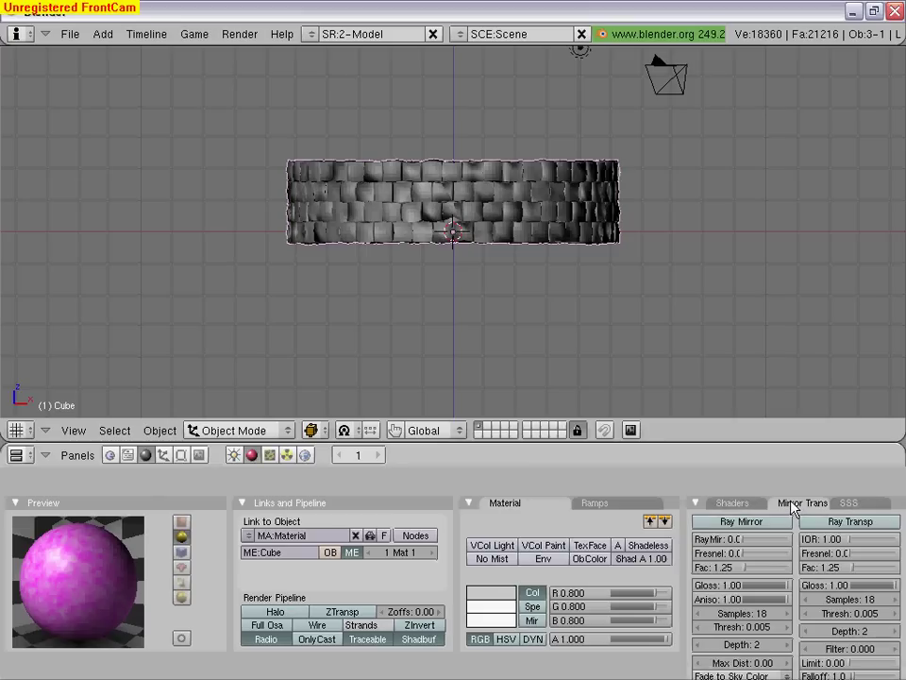
{"action": "left_click", "coordinate": [270, 454]}
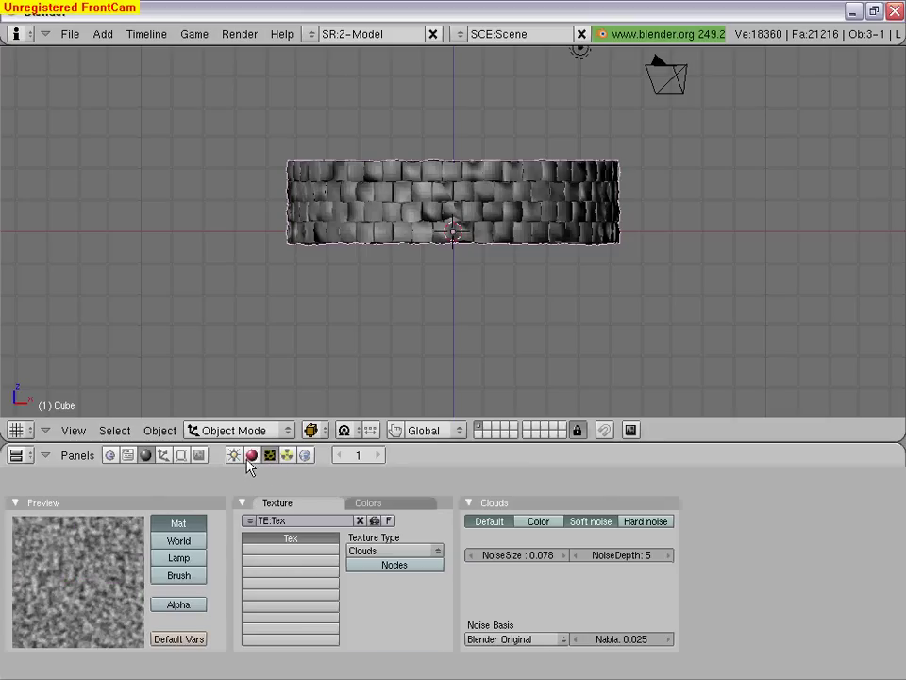
{"action": "left_click", "coordinate": [252, 455]}
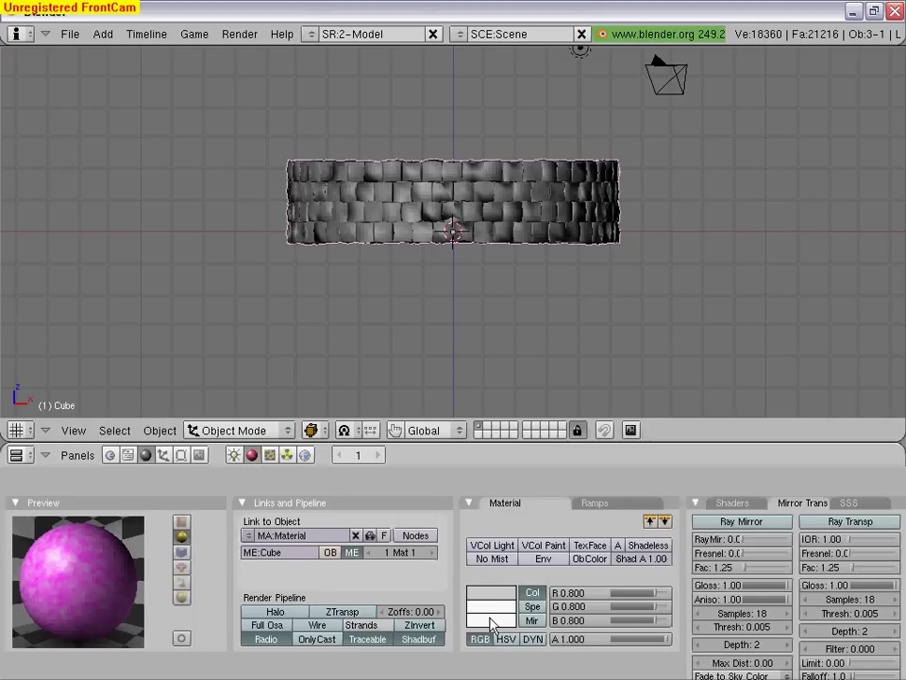
- Enable normal (Nor) mapping for the Clouds texture in Map To
{"action": "scroll", "coordinate": [476, 604], "scroll_direction": "down", "scroll_amount": 3}
{"action": "scroll", "coordinate": [486, 620], "scroll_direction": "down", "scroll_amount": 2}
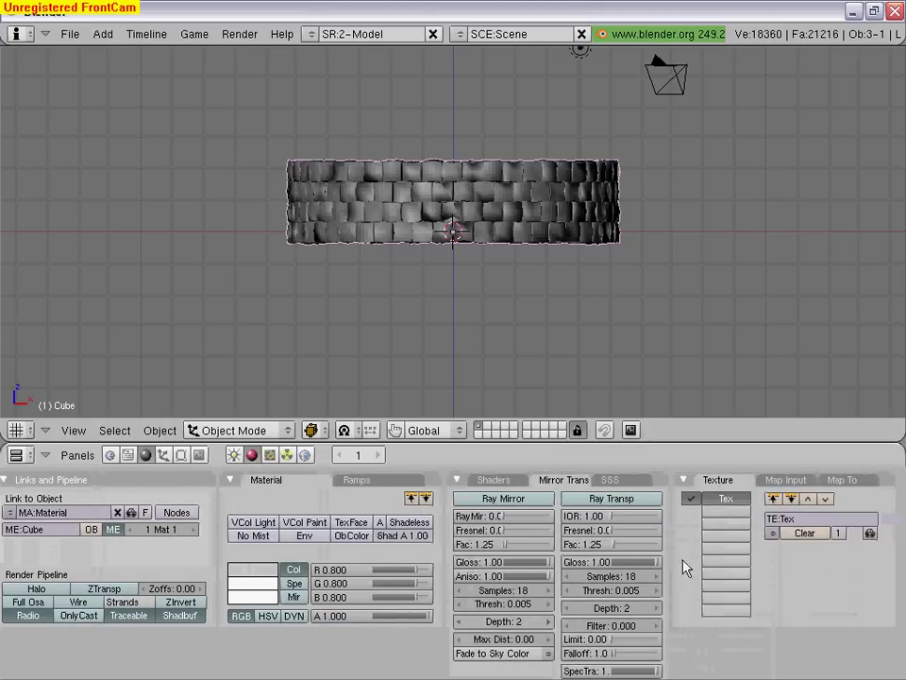
{"action": "left_click", "coordinate": [845, 483]}
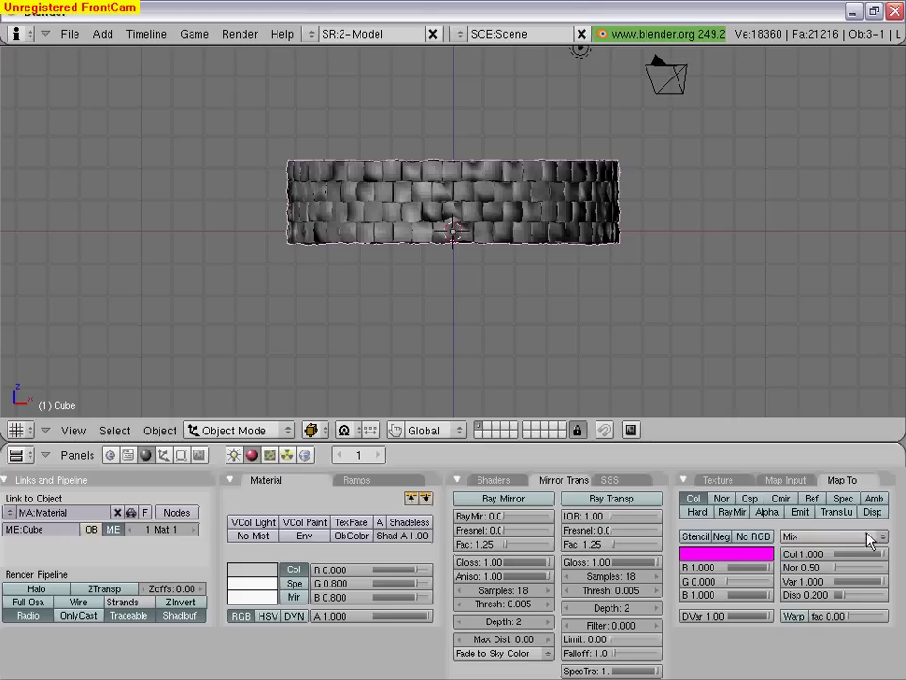
{"action": "left_click", "coordinate": [723, 501]}
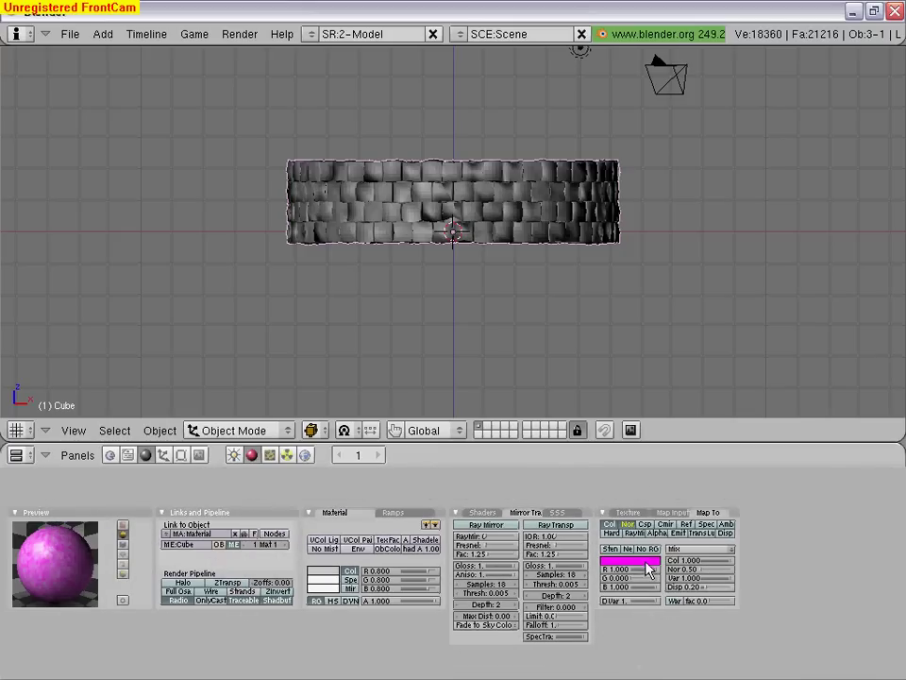
- Tint the texture dark olive-brown (0.337/0.271/0.035) and raise its Nor bump strength to 14.9
{"action": "left_click", "coordinate": [640, 560]}
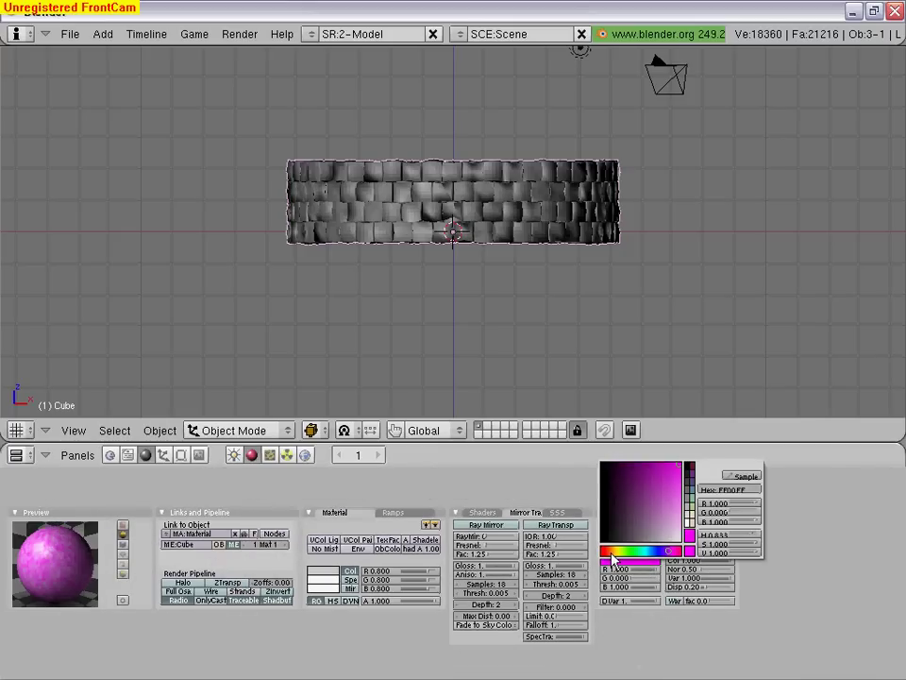
{"action": "left_click", "coordinate": [612, 552]}
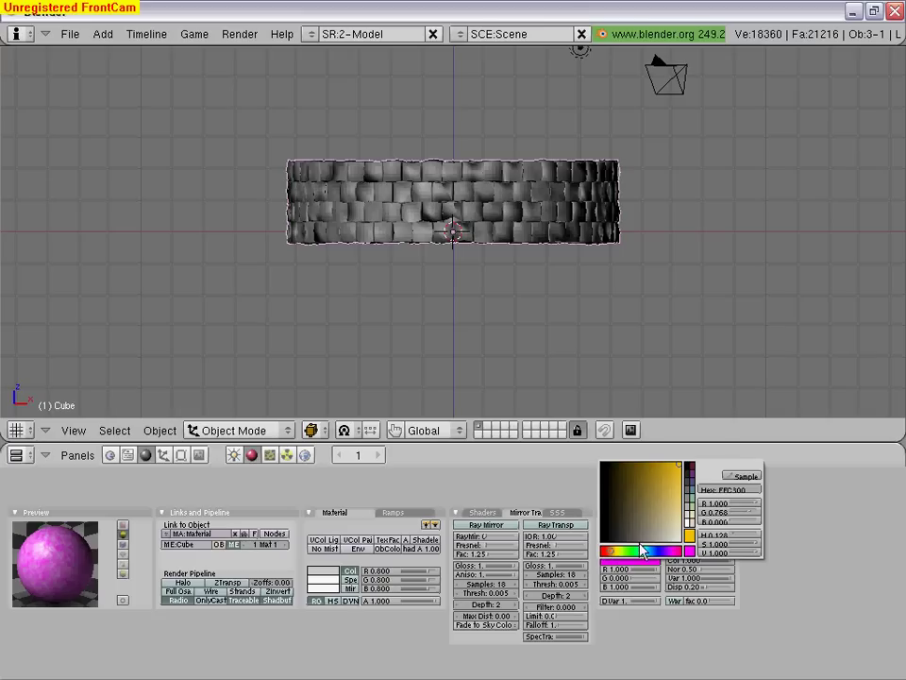
{"action": "left_click", "coordinate": [744, 475]}
{"action": "left_click", "coordinate": [639, 468]}
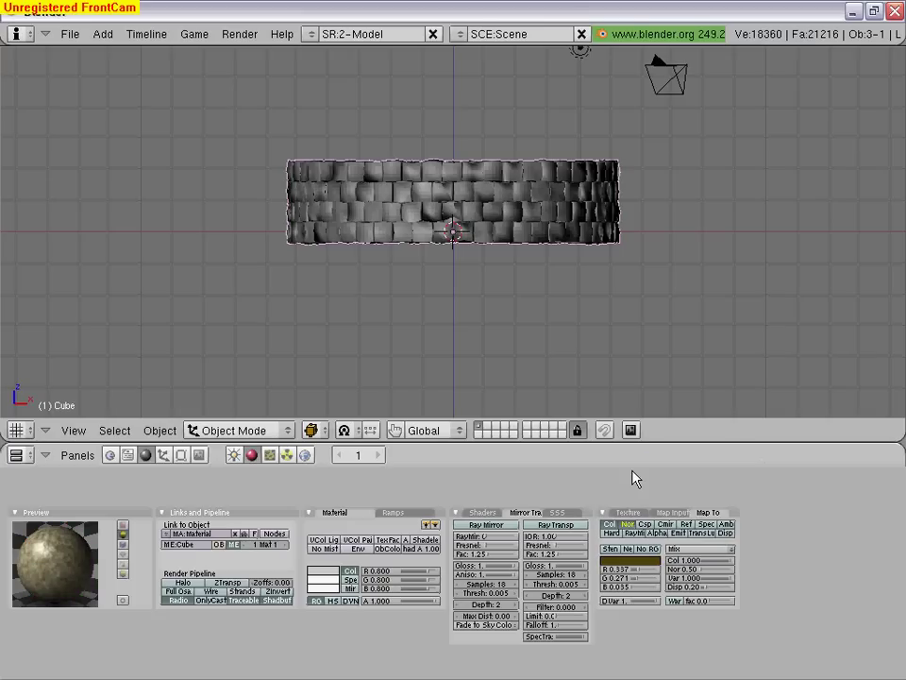
{"action": "left_click", "coordinate": [129, 525]}
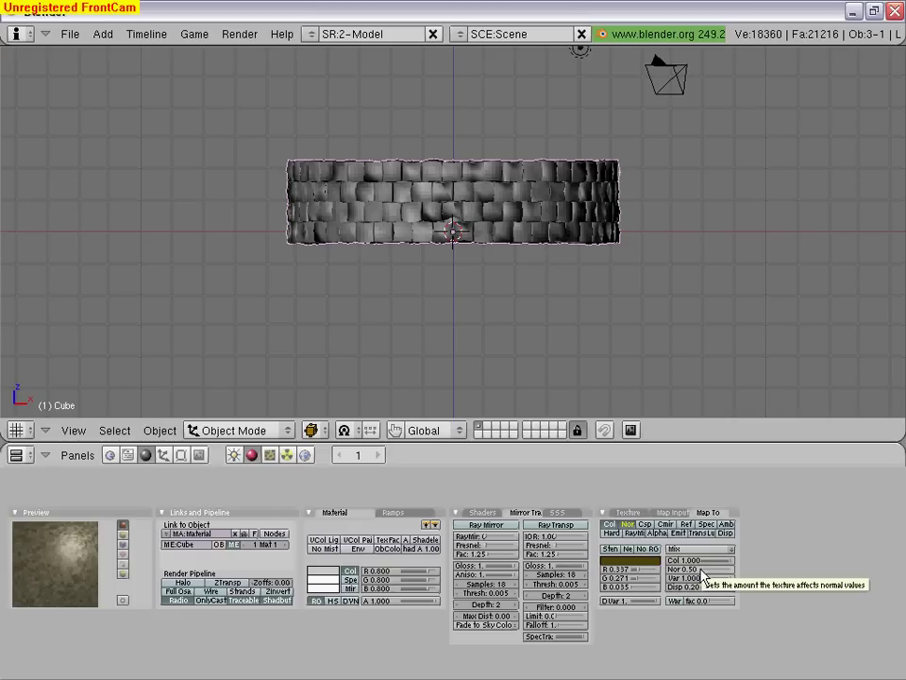
{"action": "left_click_drag", "start_coordinate": [702, 570], "coordinate": [719, 567]}
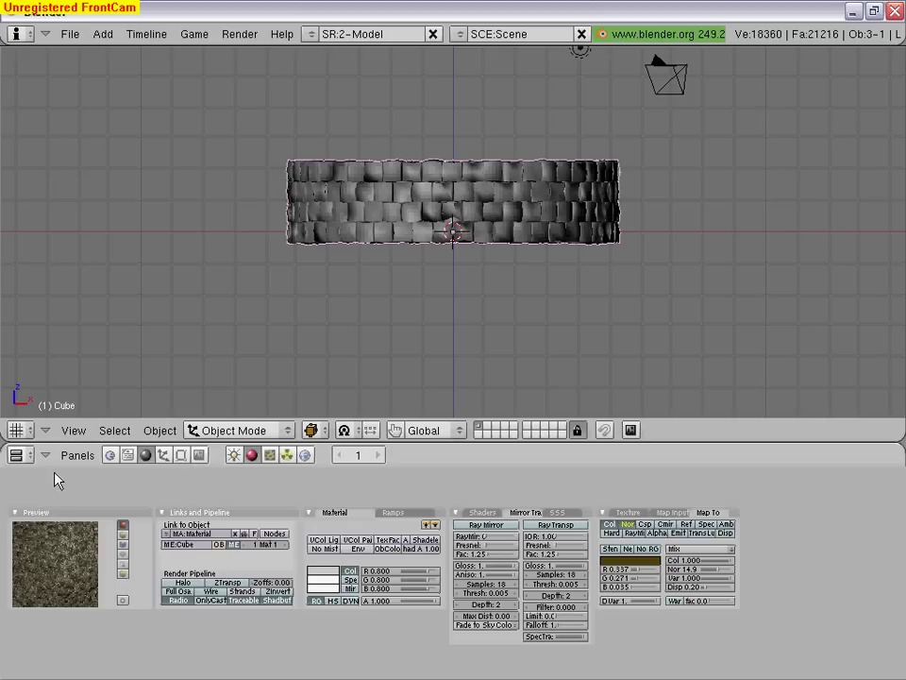
- Switch to the camera view and scale the stone ring down to sit inside the frame
{"action": "left_click", "coordinate": [68, 432]}
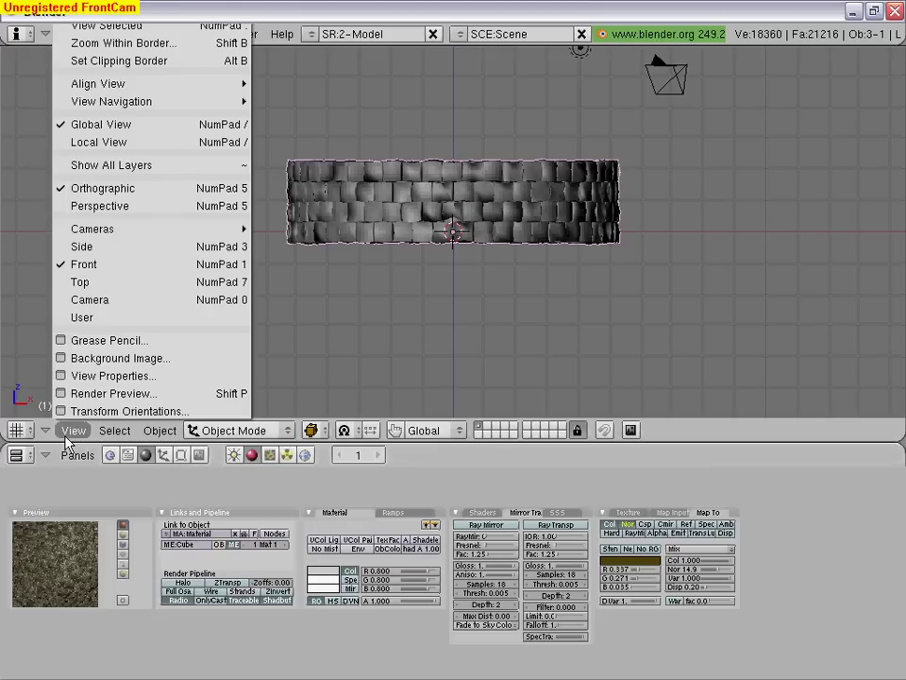
{"action": "left_click", "coordinate": [67, 300]}
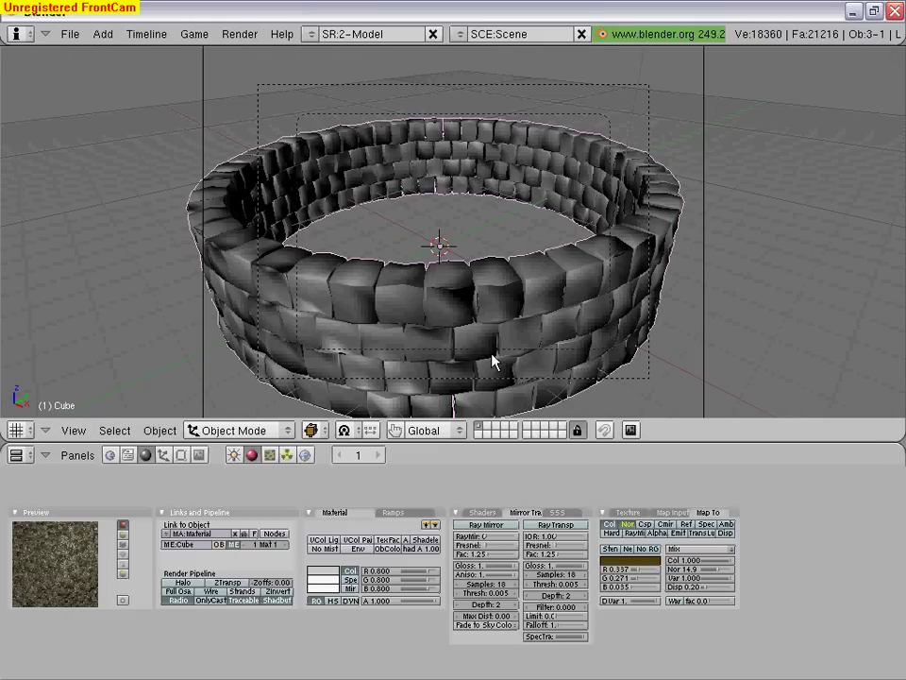
{"action": "key", "text": "s"}
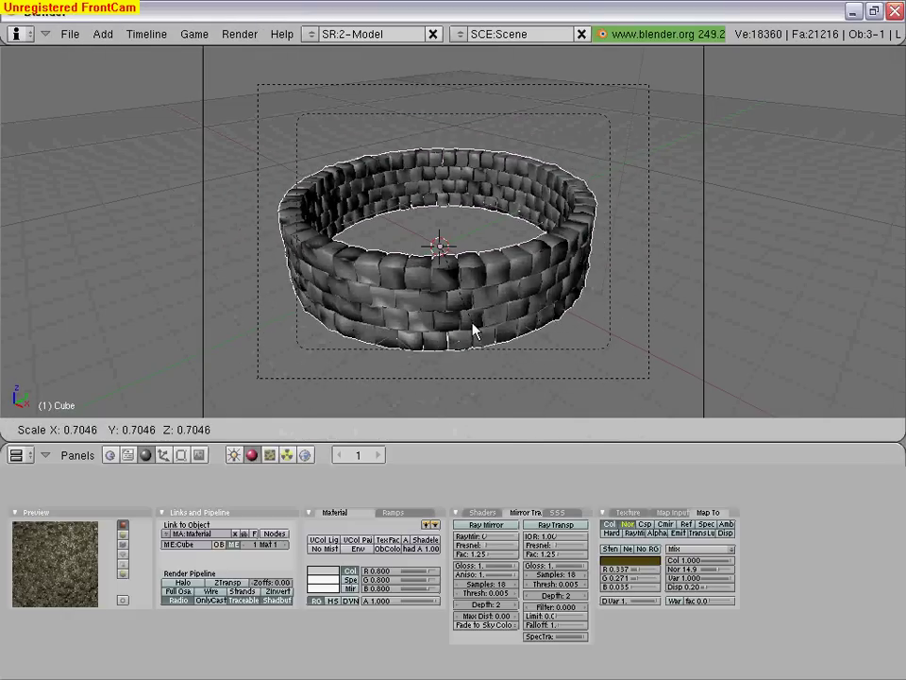
{"action": "left_click", "coordinate": [462, 309]}
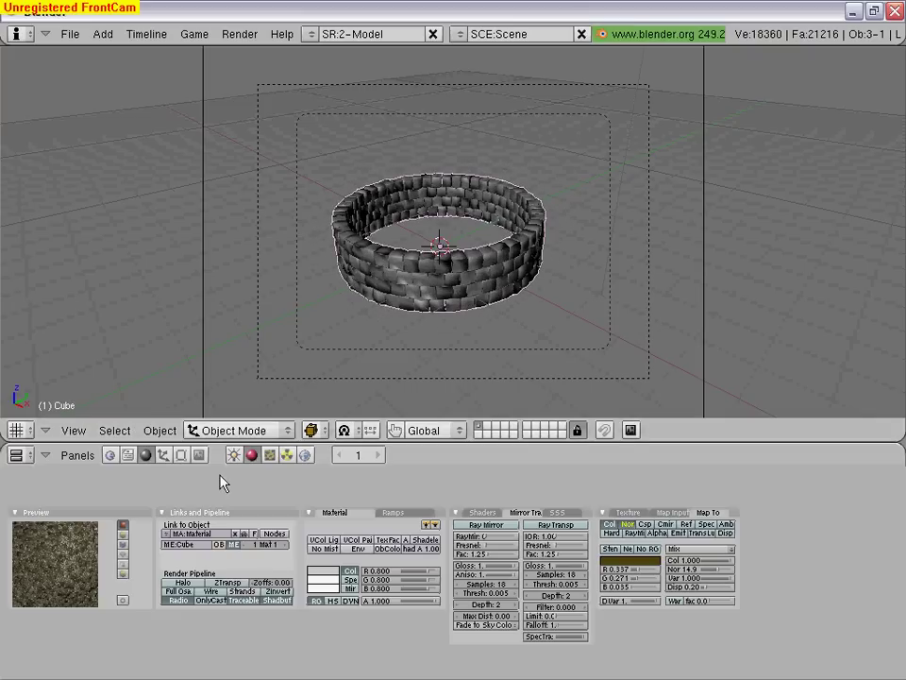
{"action": "left_click", "coordinate": [200, 455]}
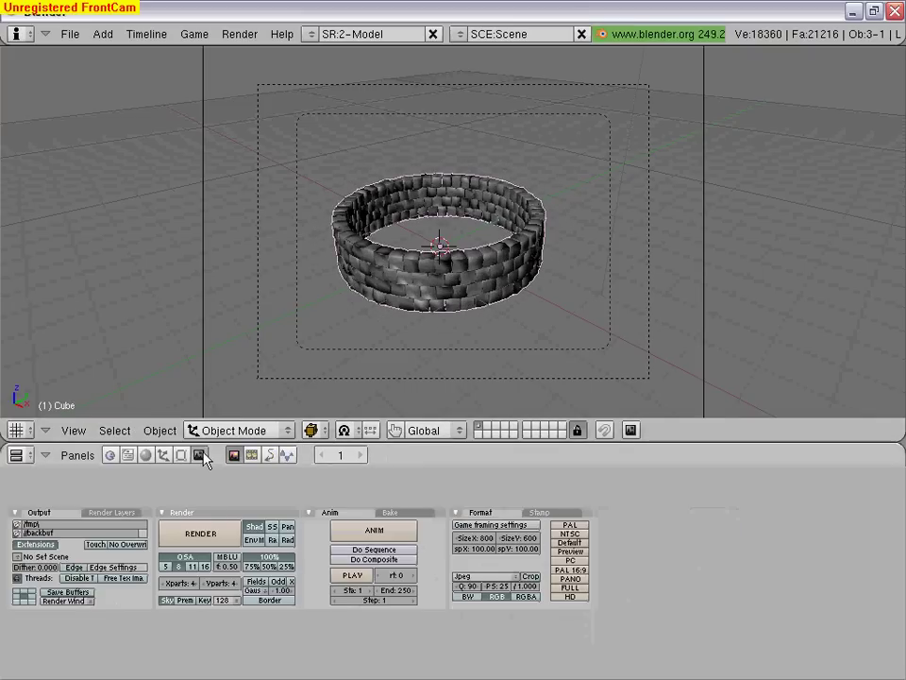
- Render frame 1 from the camera view
{"action": "left_click", "coordinate": [203, 533]}
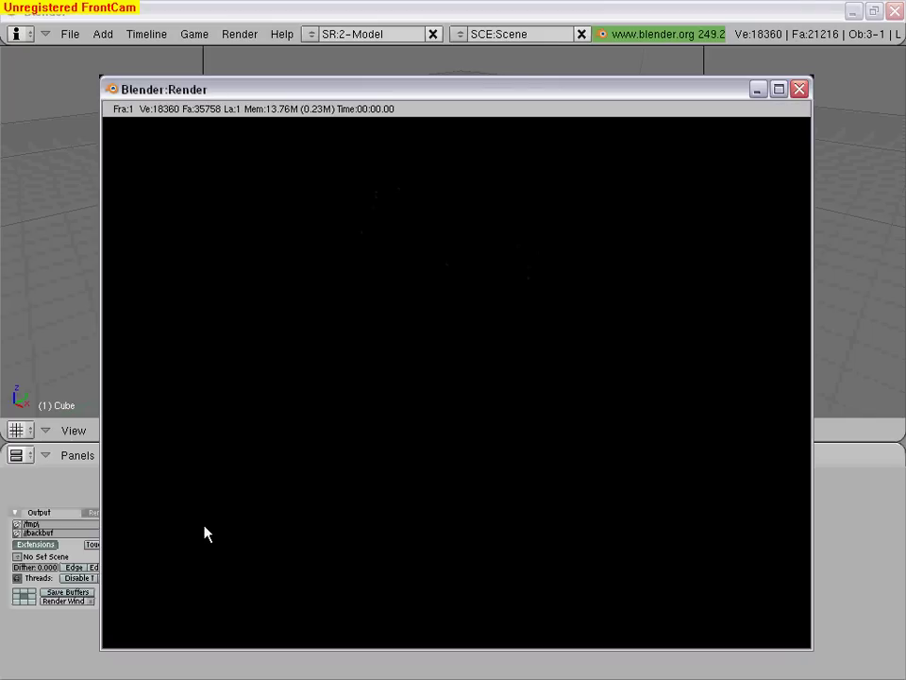